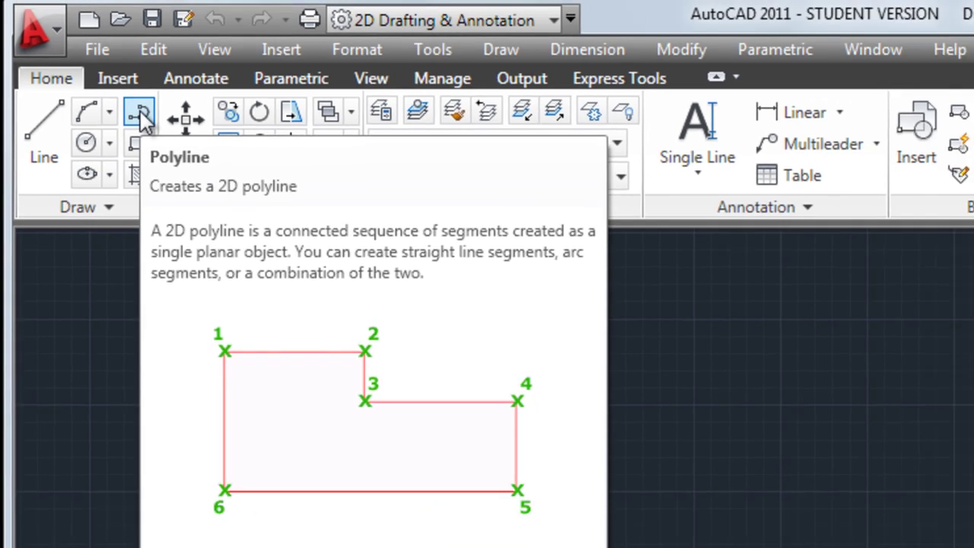
- Start a polyline at the origin 0,0 and turn on Ortho mode for its segments
left_click(158, 122)
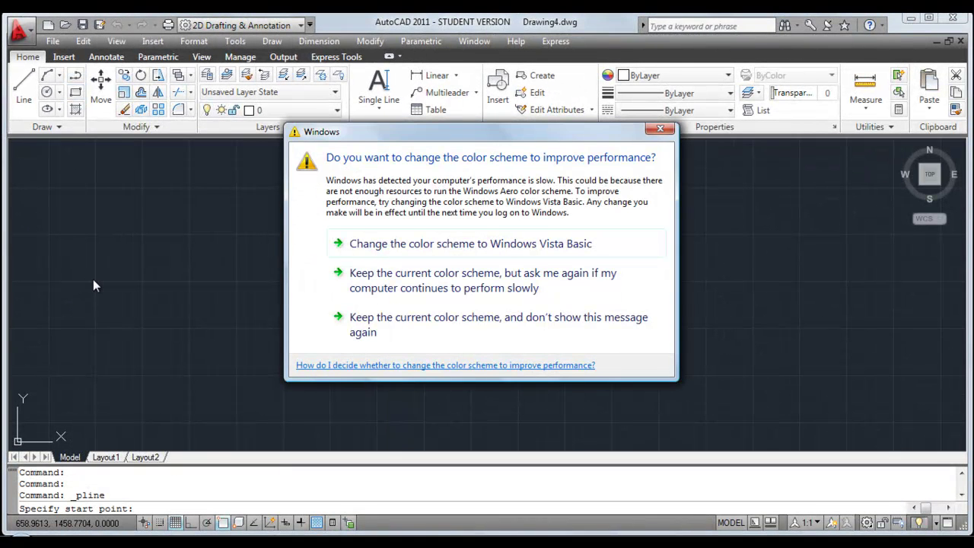
left_click(666, 129)
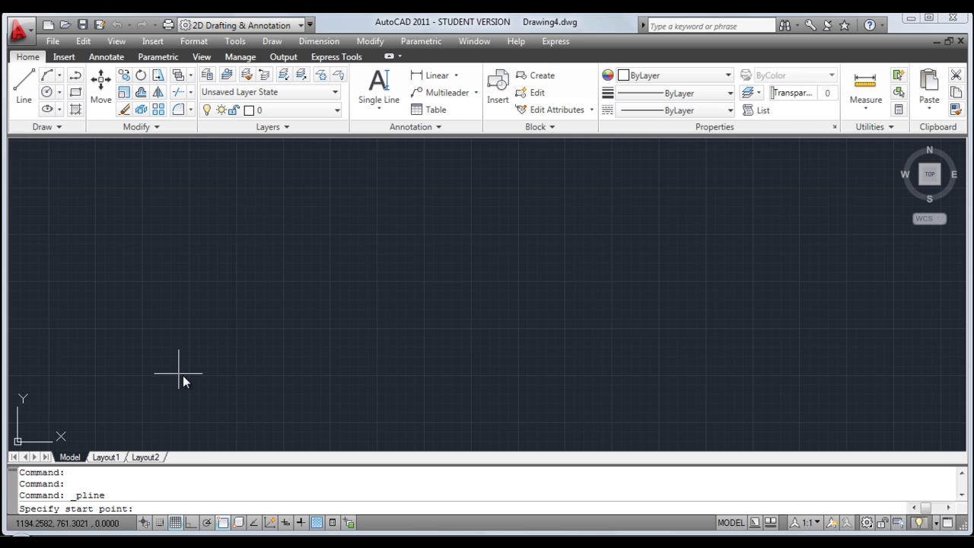
type("0,0")
key("Return")
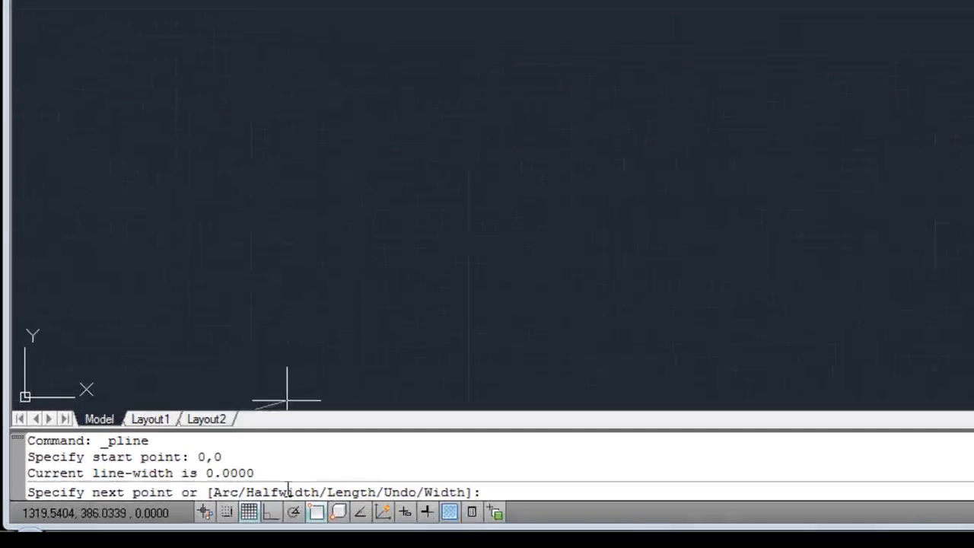
left_click(270, 513)
middle_click_drag(262, 291, 276, 239)
middle_click_drag(339, 168, 348, 135)
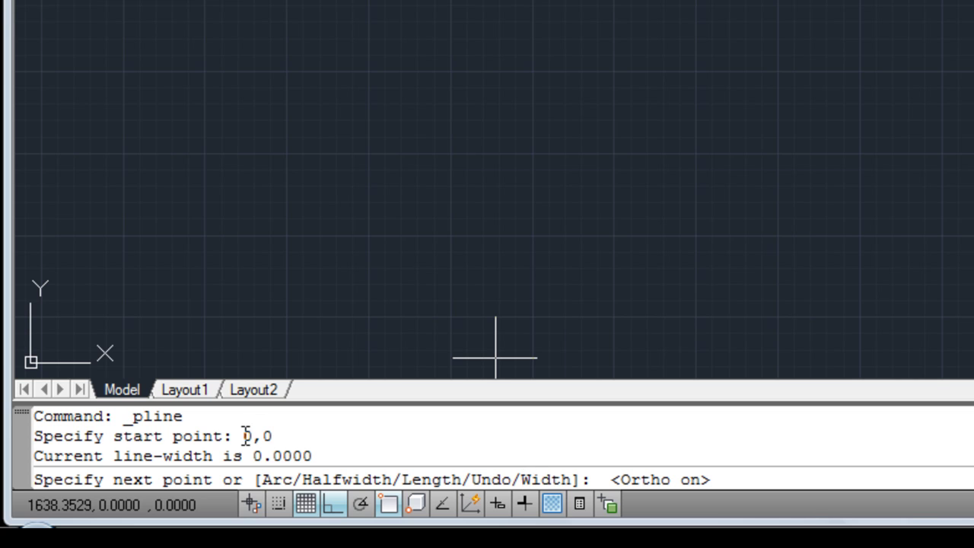
- Set both the starting and ending width of the polyline to 1
type("w")
key("Return")
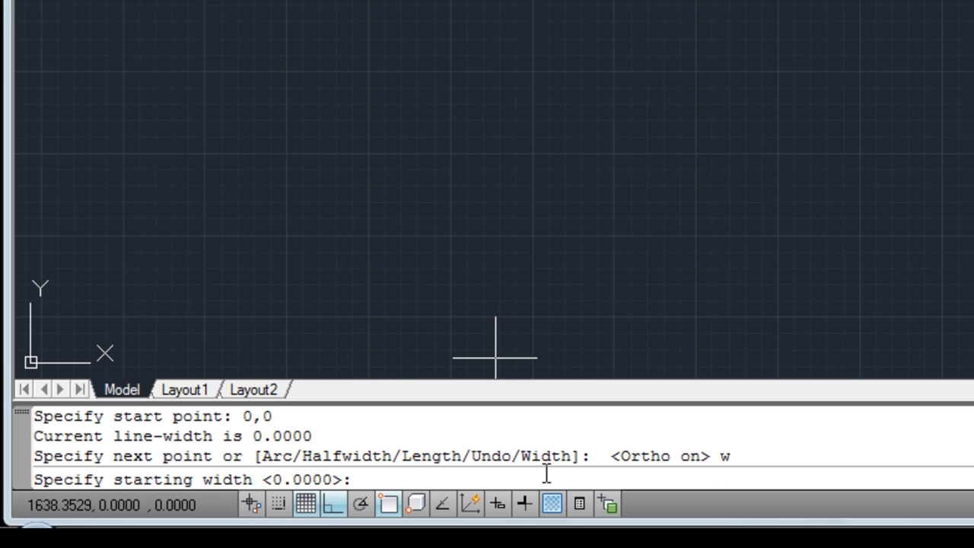
type("1")
key("Return")
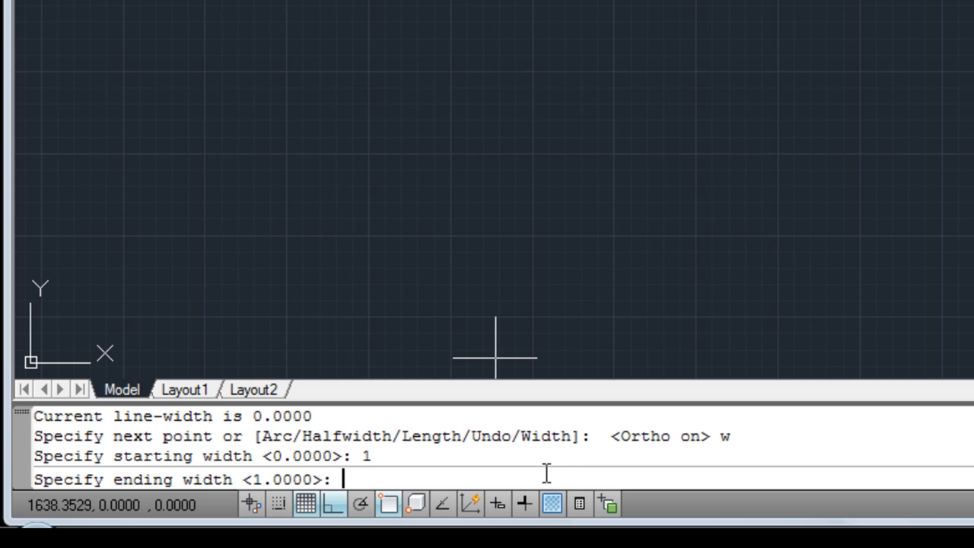
key("Return")
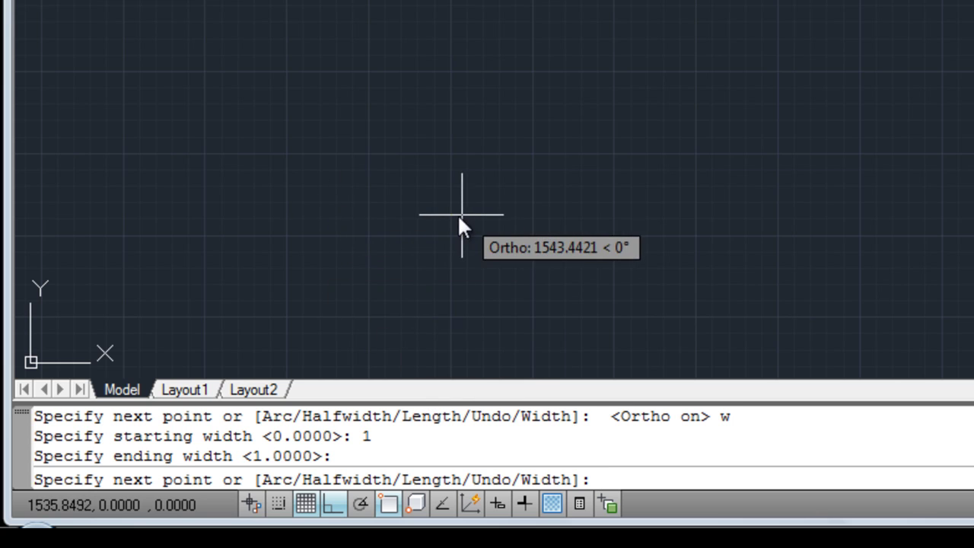
- Draw the sheet border as a closed rectangle with segments of 280 rightward, 200 upward and 280 leftward from the origin
scroll(430, 222, "down", 3)
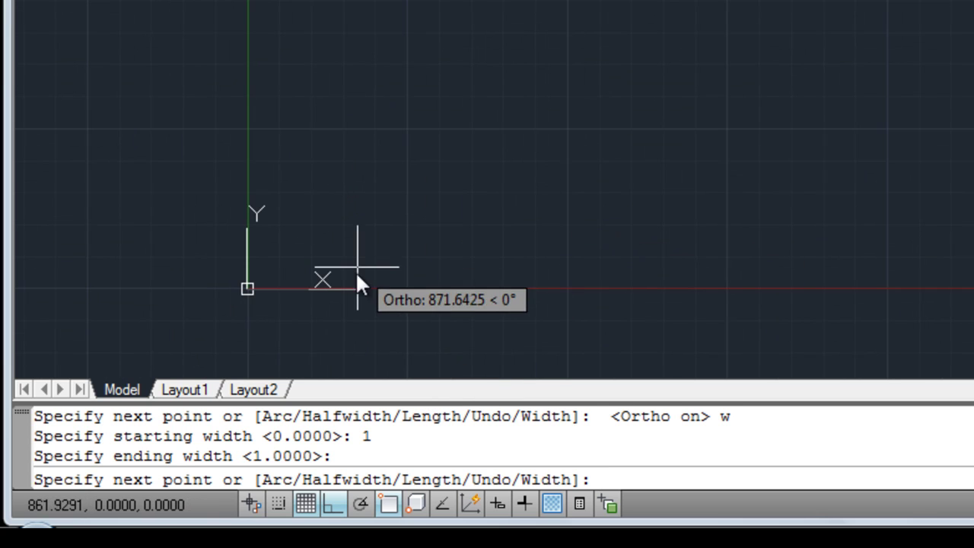
type("280")
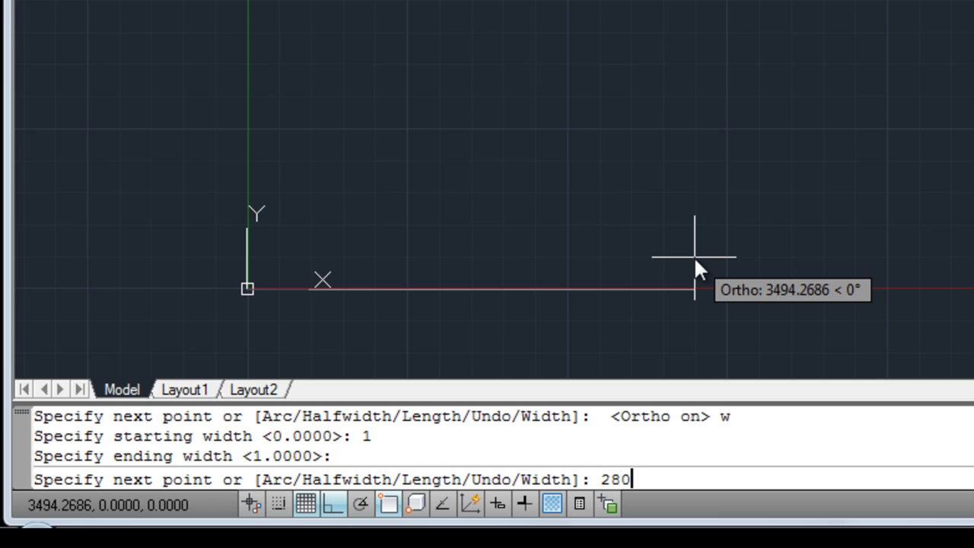
key("Return")
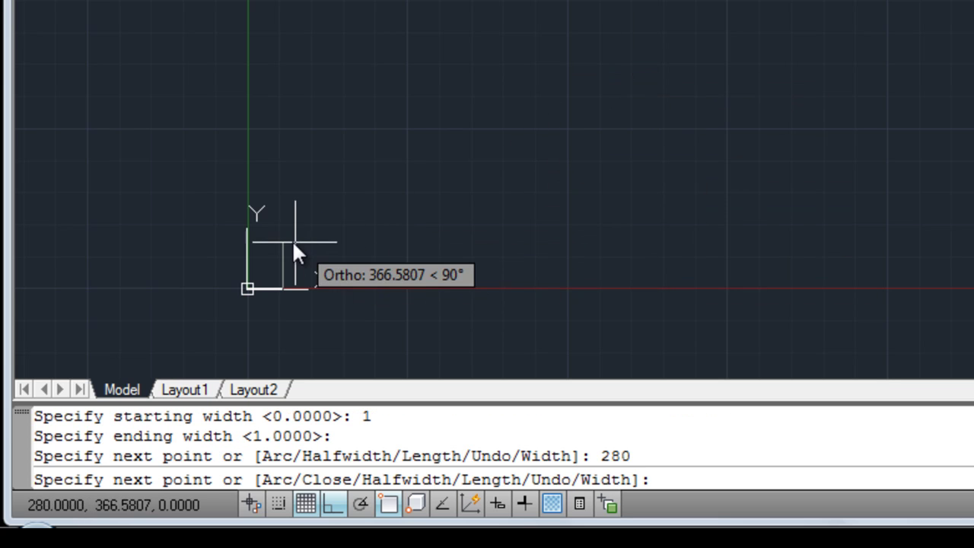
scroll(291, 270, "up", 5)
scroll(380, 232, "down", 3)
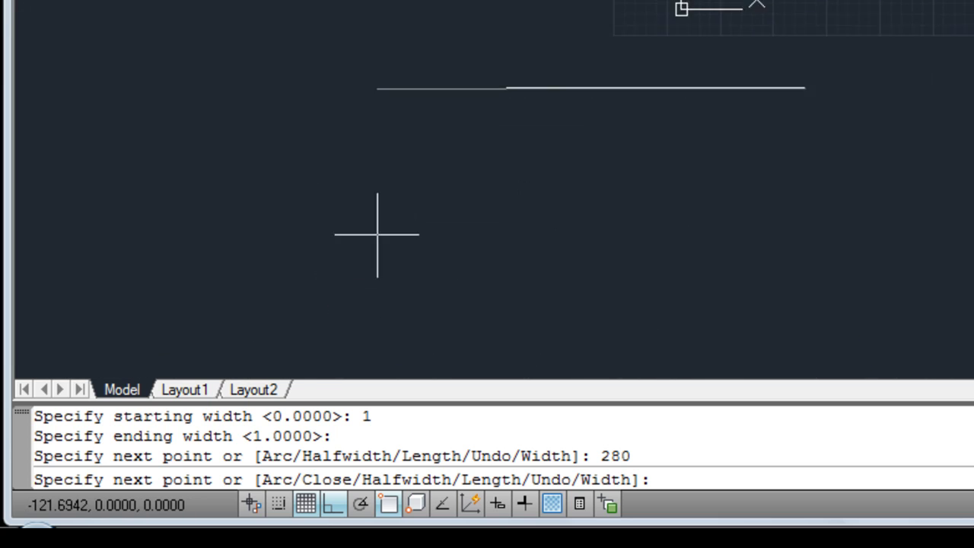
scroll(771, 10, "up", 1)
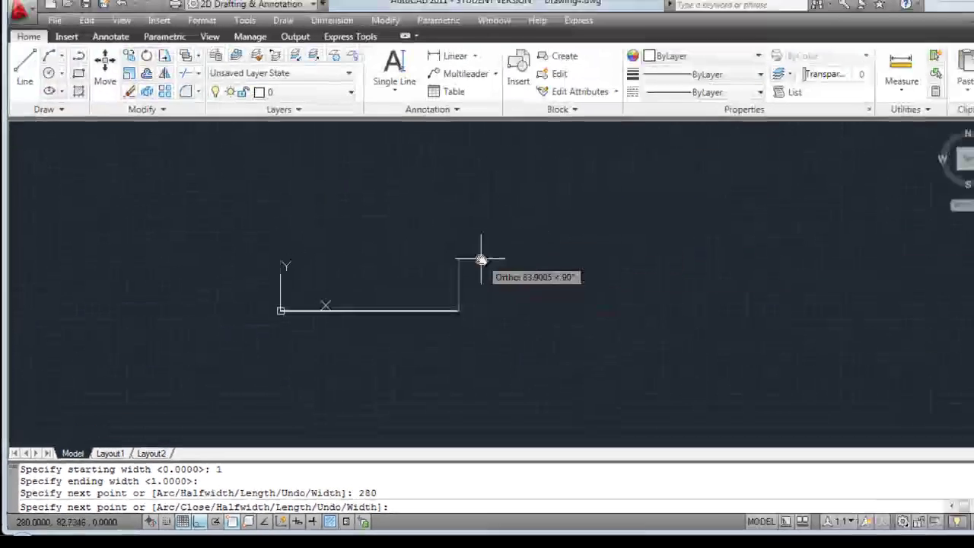
type("200")
key("Return")
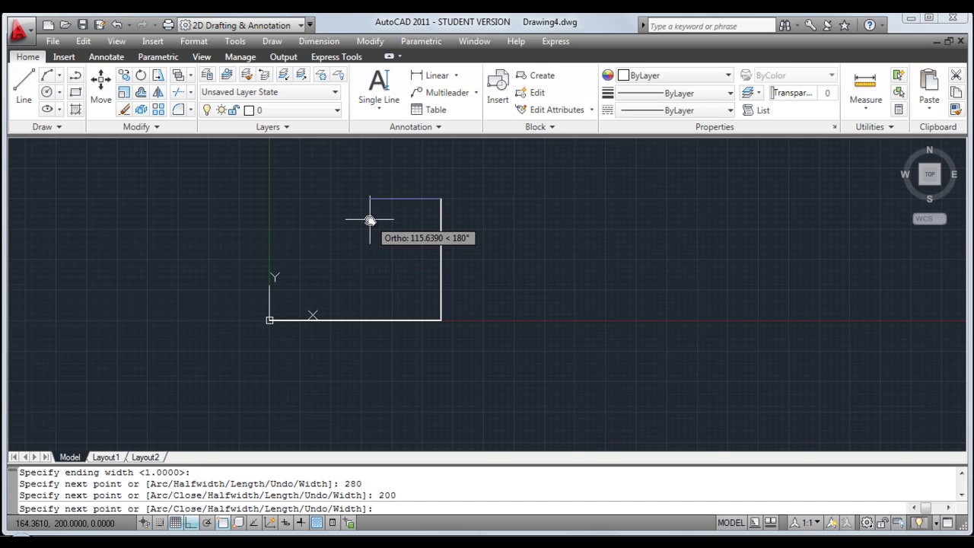
key("Return")
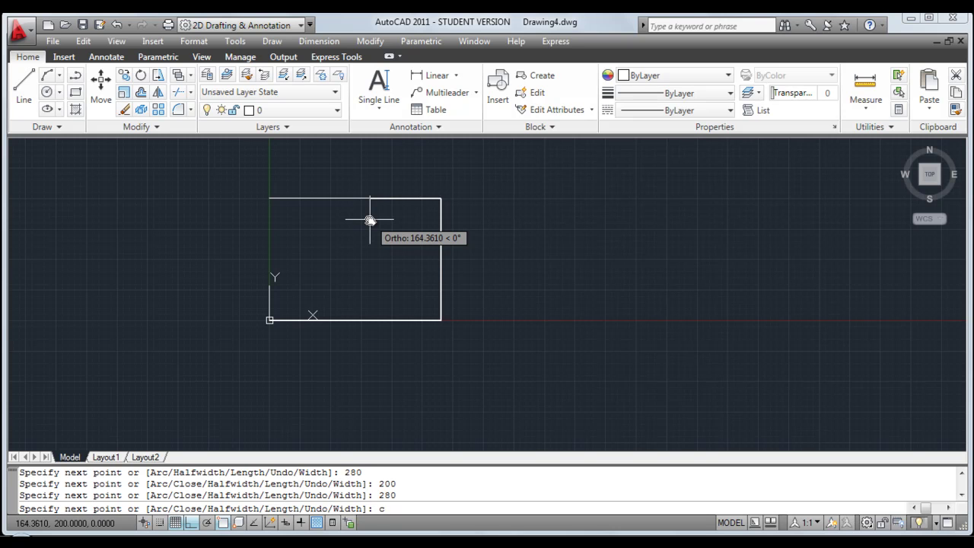
type("c")
key("Return")
- Draw a construction circle of radius 30 centred on the border's lower-right corner
scroll(437, 318, "up", 5)
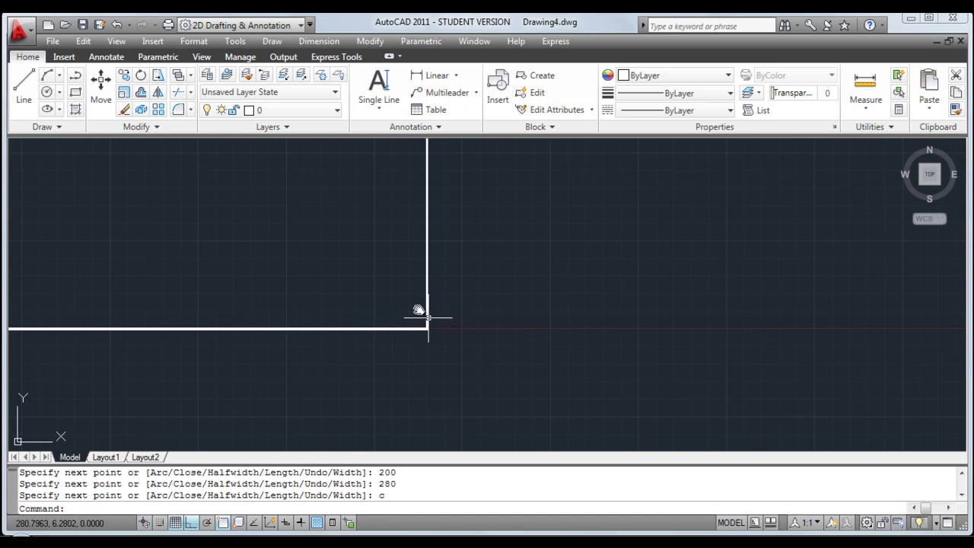
middle_click_drag(330, 250, 574, 317)
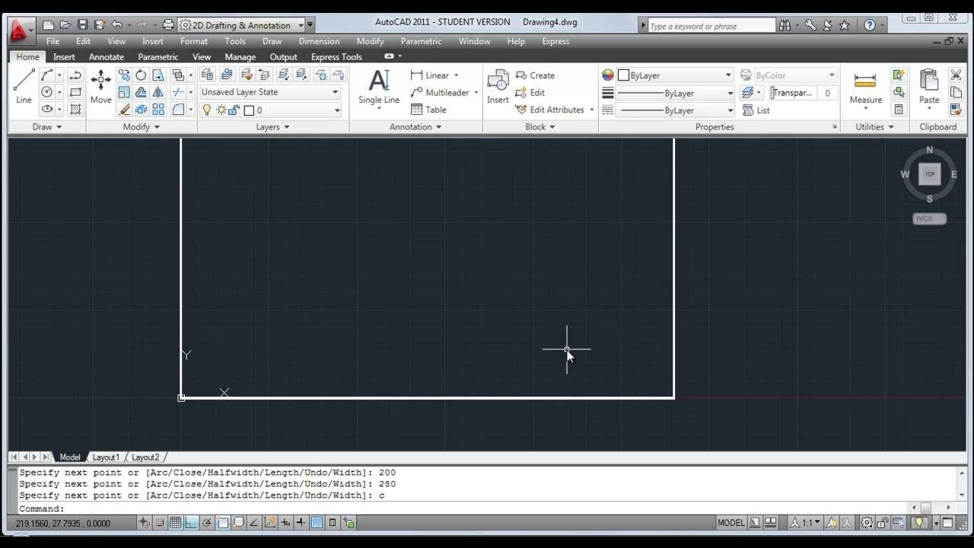
left_click(47, 92)
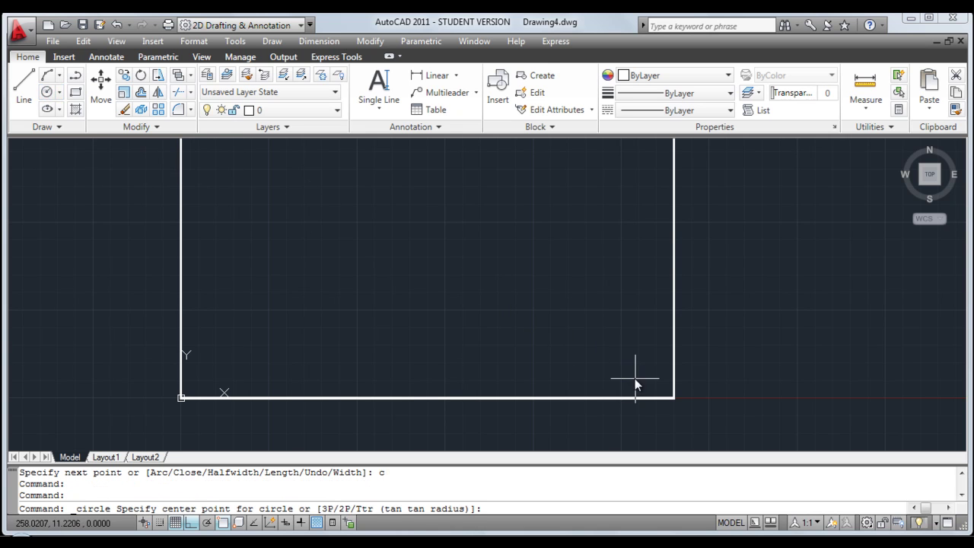
left_click(673, 408)
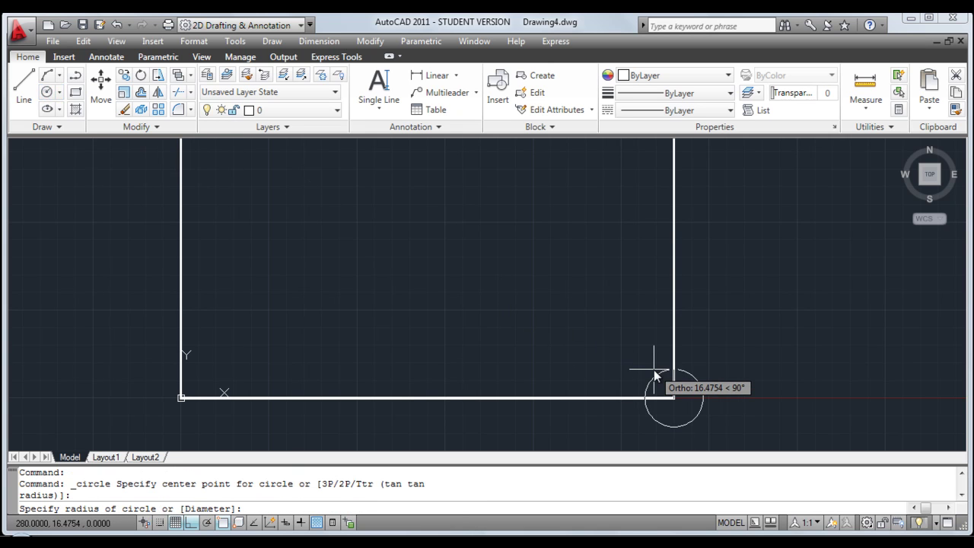
type("30")
key("Return")
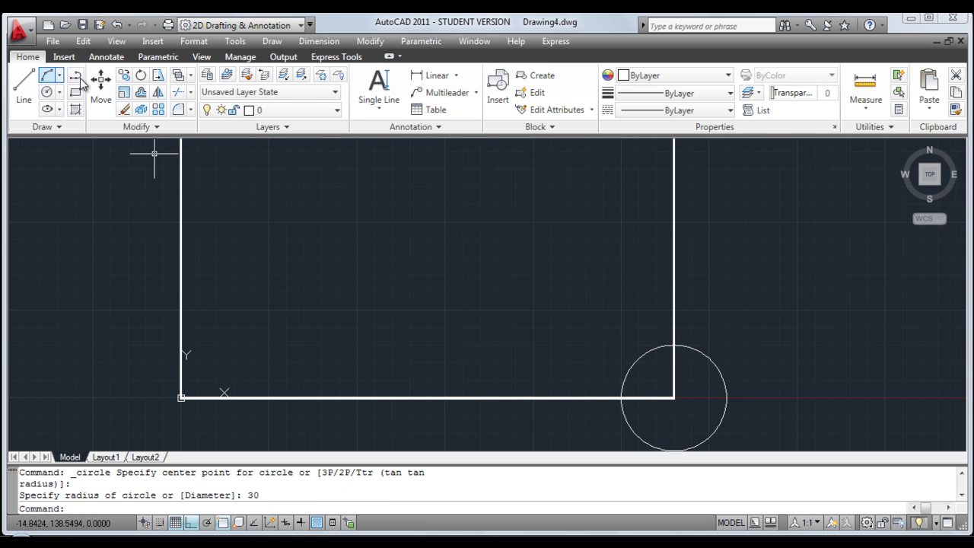
- Draw the title block outline as a polyline from the circle's top on the border, 70 leftward and 30 down to the bottom edge
left_click(47, 75)
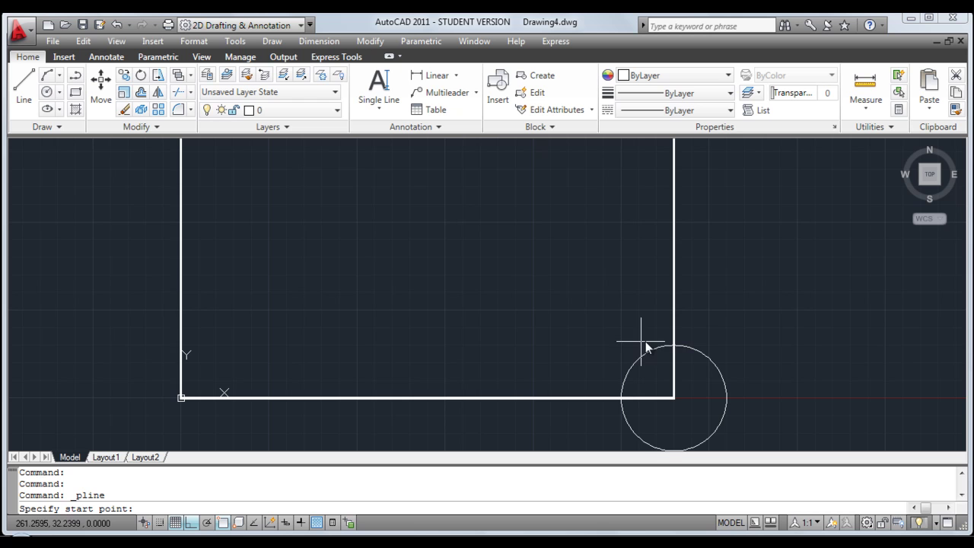
left_click(673, 346)
type("70")
key("Return")
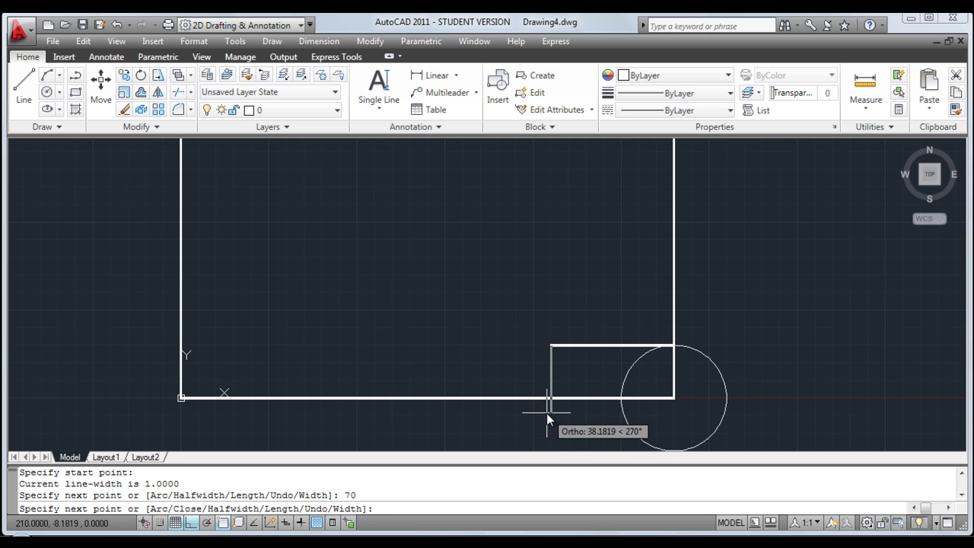
type("30")
key("Return")
key("Return")
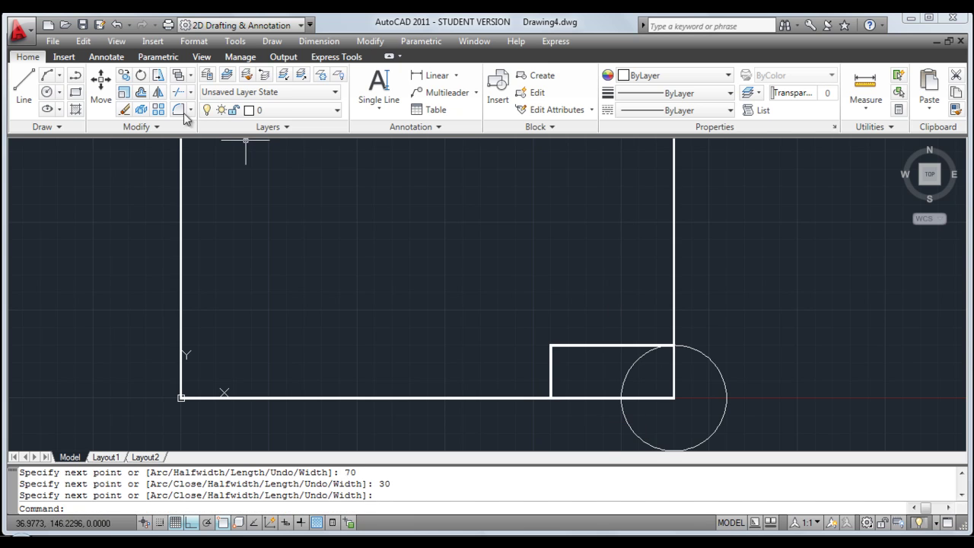
- Erase the construction circle at the border's lower-right corner
left_click(124, 109)
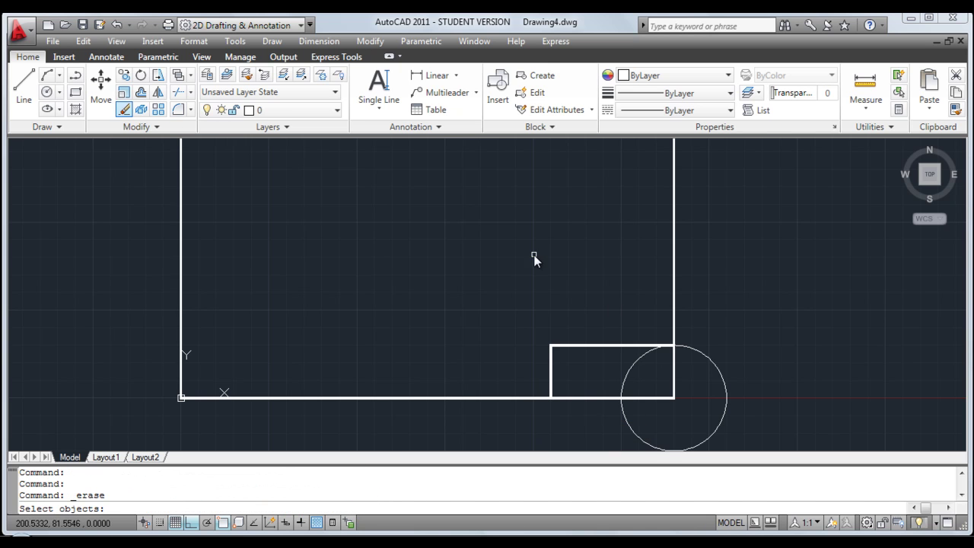
left_click(638, 361)
key("Return")
- Draw a horizontal line across the title block from the midpoint of its left side to its right side
scroll(582, 366, "up", 5)
mouse_move(598, 374)
middle_mouse_down()
mouse_move(385, 134)
mouse_move(414, 238)
middle_mouse_up()
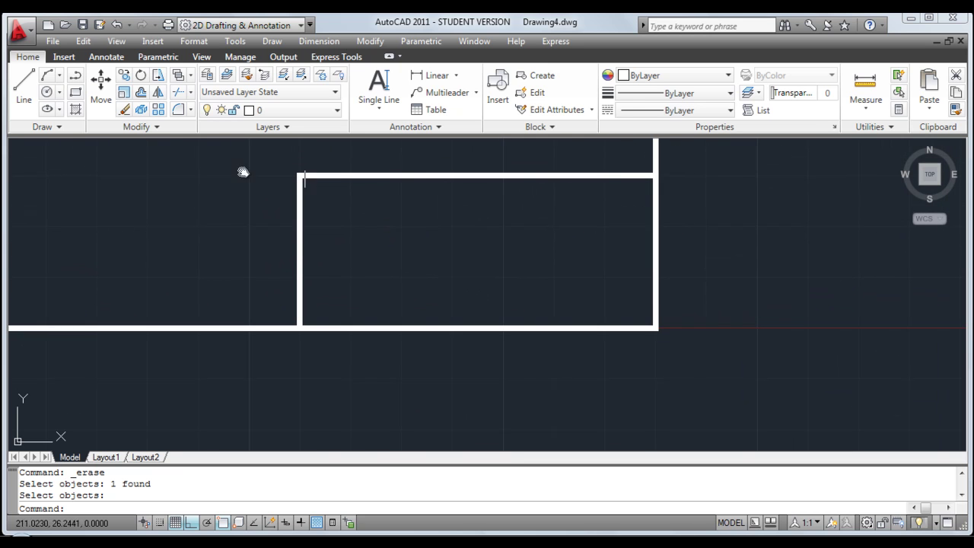
left_click(24, 84)
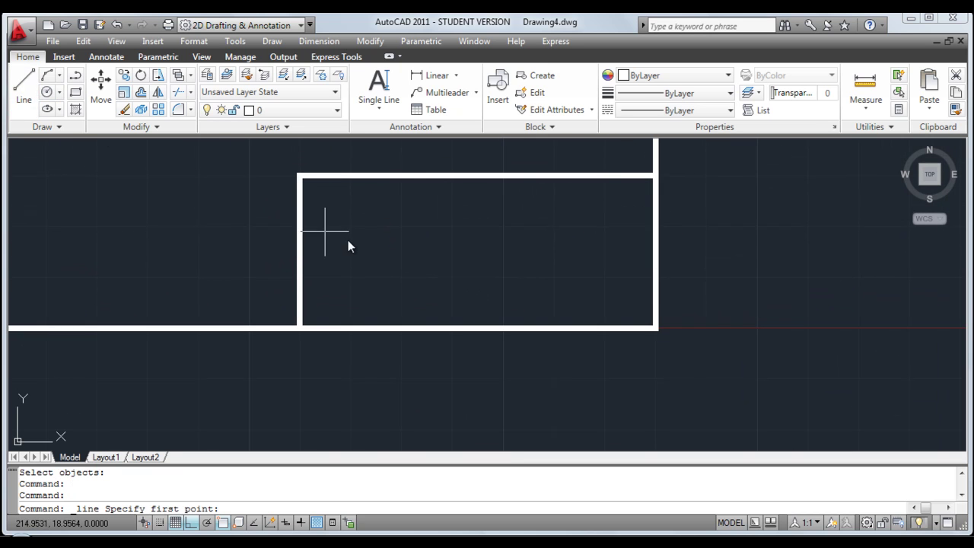
left_click(301, 251)
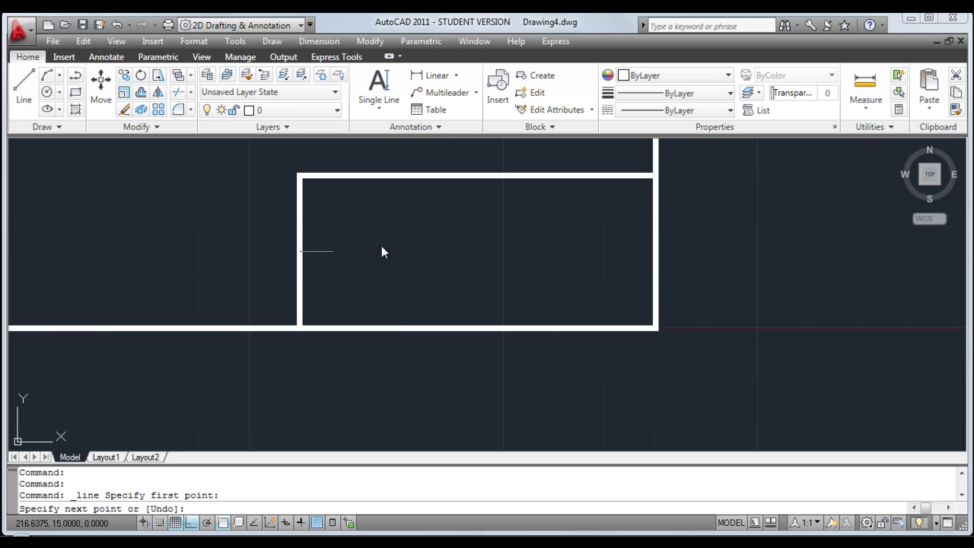
left_click(652, 251)
key("Return")
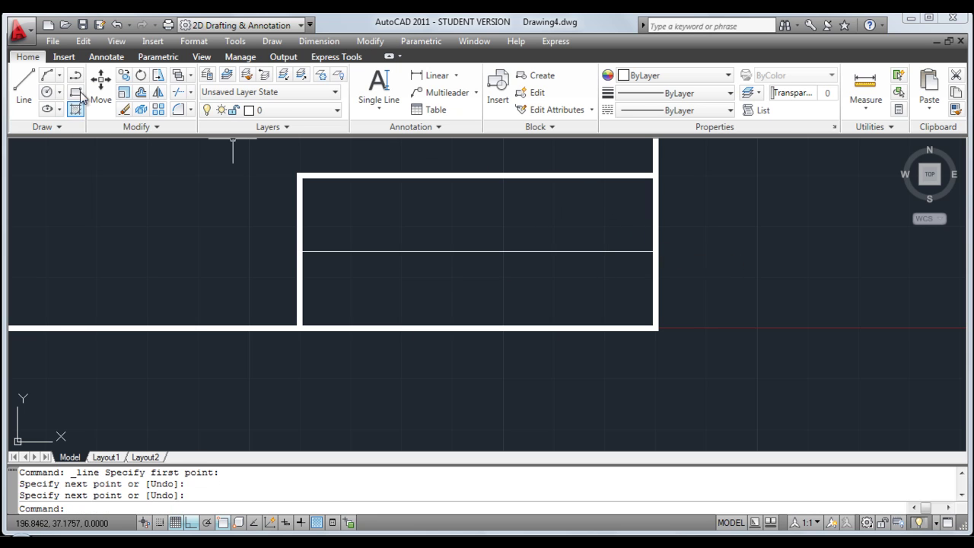
- Offset the title block's horizontal centre line by 7.5 both upward and downward
left_click(141, 92)
type("7.5")
key("Return")
left_click(402, 252)
left_click(400, 246)
left_click(397, 251)
left_click(396, 266)
key("Return")
- Draw a vertical dividing line from the midpoint of the title block's top edge to the midpoint of the lowest inner line
left_click(24, 85)
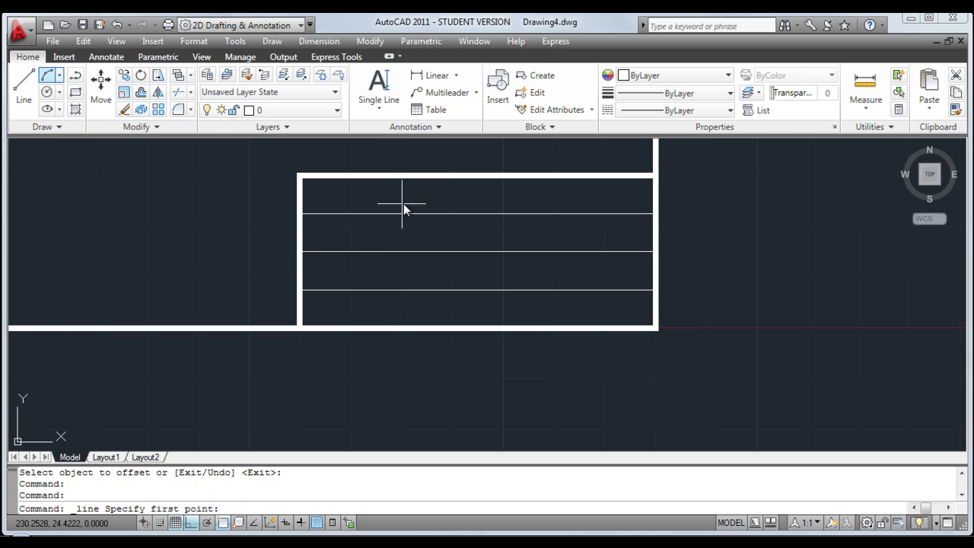
left_click(478, 177)
left_click(478, 290)
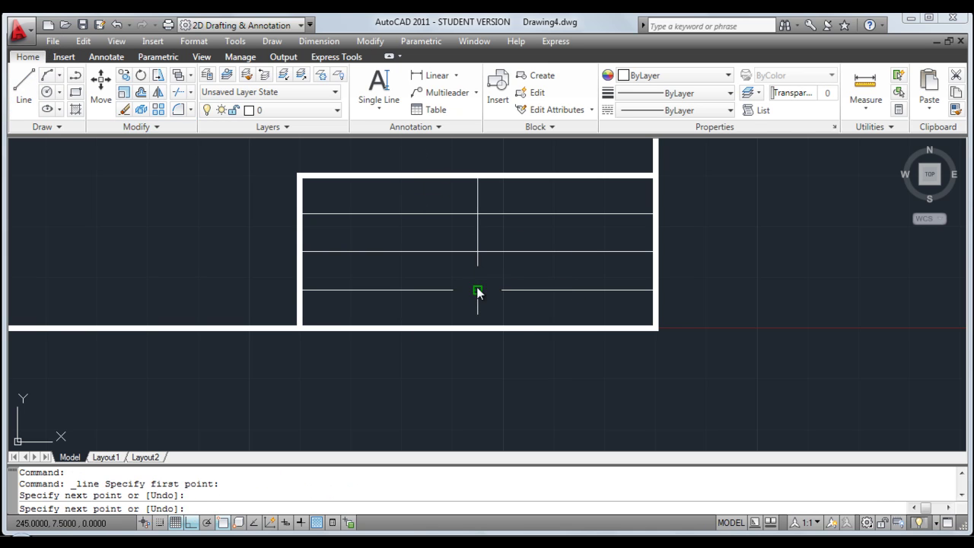
key("Return")
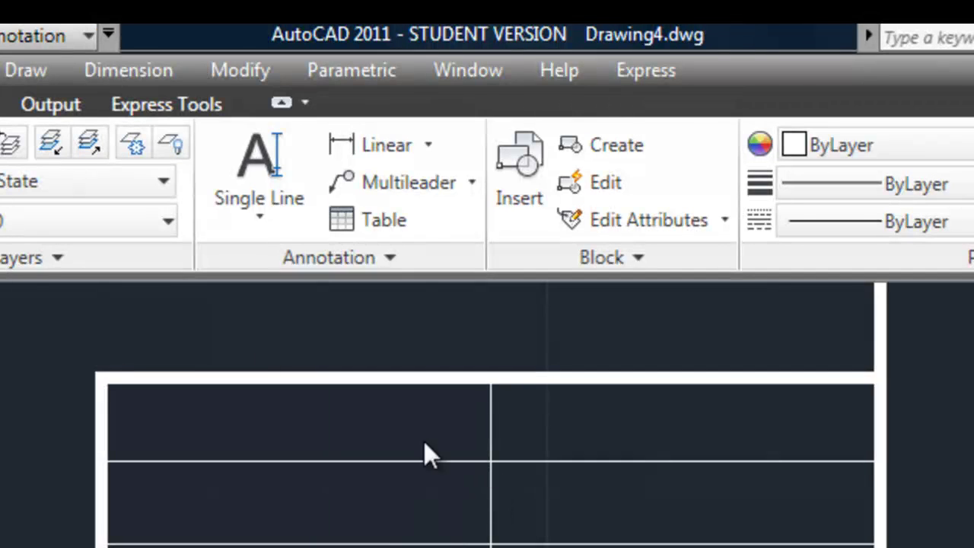
- Add the single-line text "Drawing No." in the title block's upper-left cell with height 1 and the default rotation of 0
left_click(265, 192)
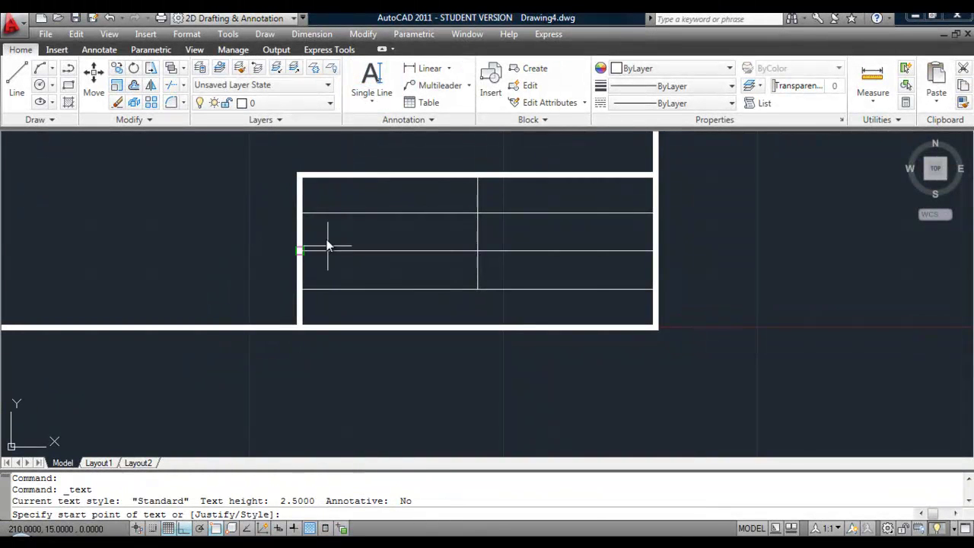
scroll(310, 192, "up", 3)
mouse_move(310, 190)
middle_mouse_down()
mouse_move(321, 255)
mouse_move(298, 264)
middle_mouse_up()
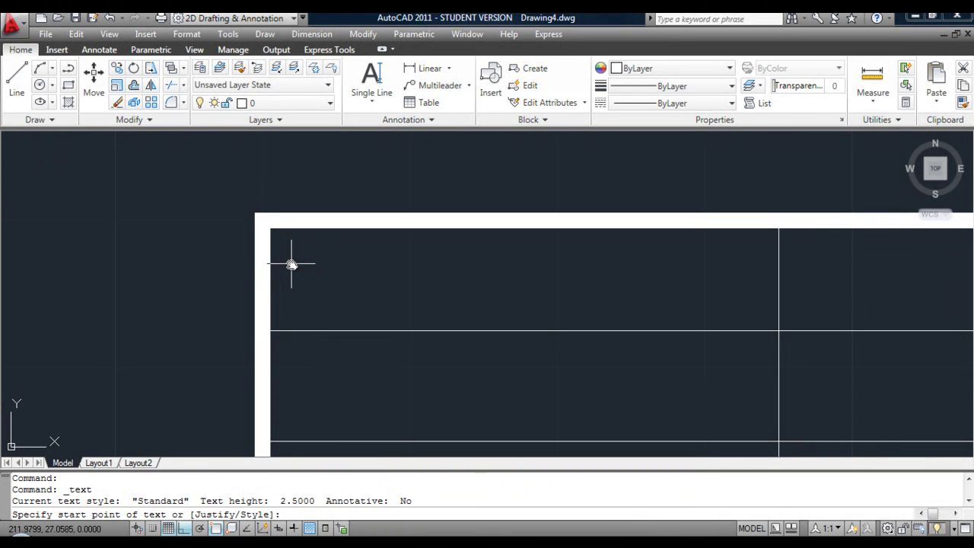
left_click(291, 264)
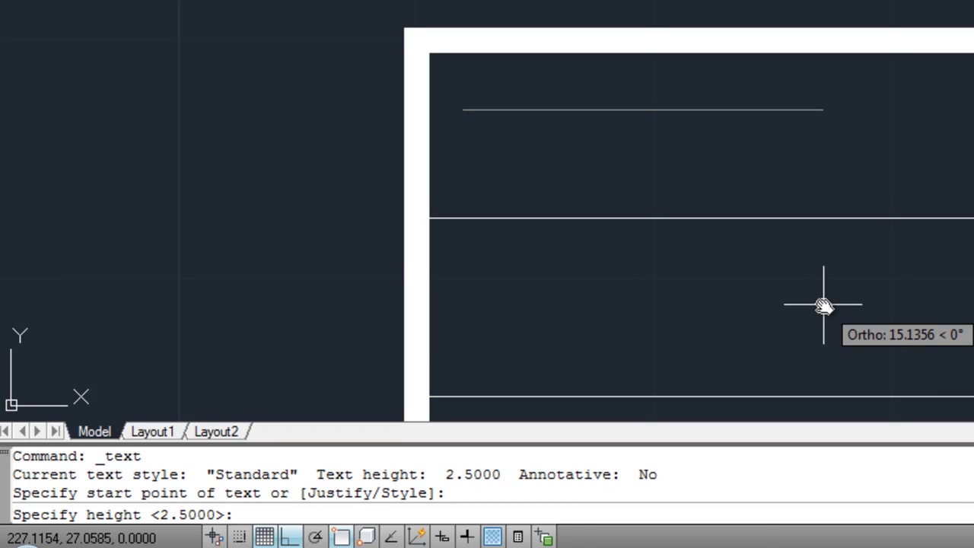
type("1")
key("Return")
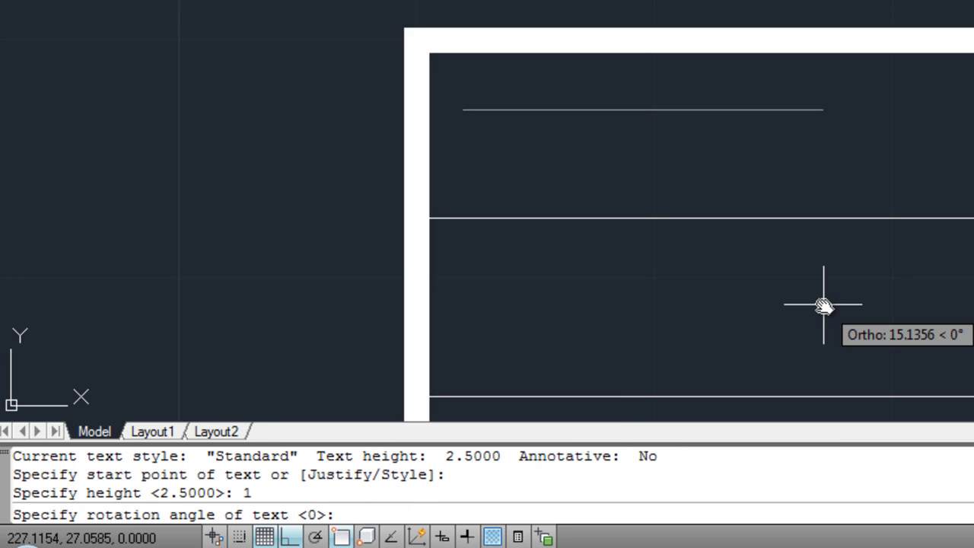
key("Return")
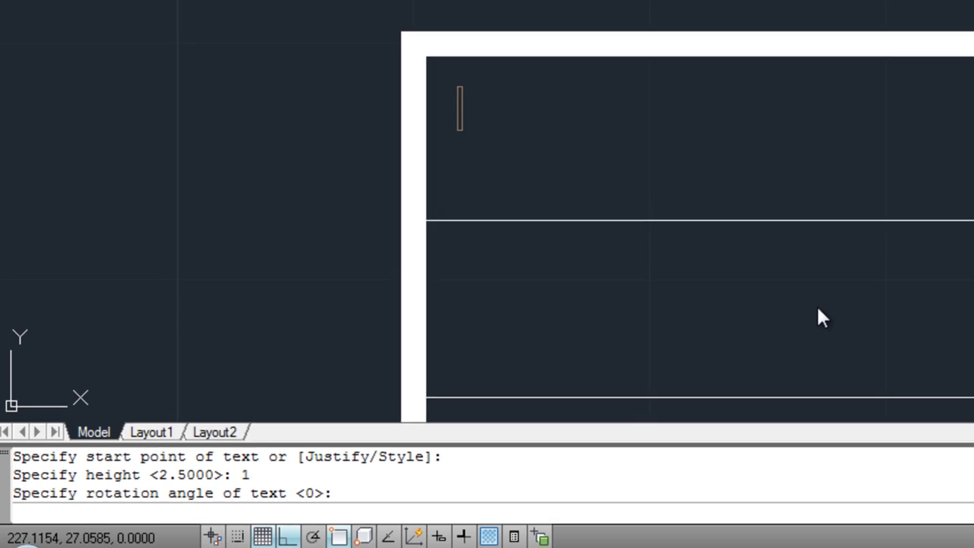
type("Dra")
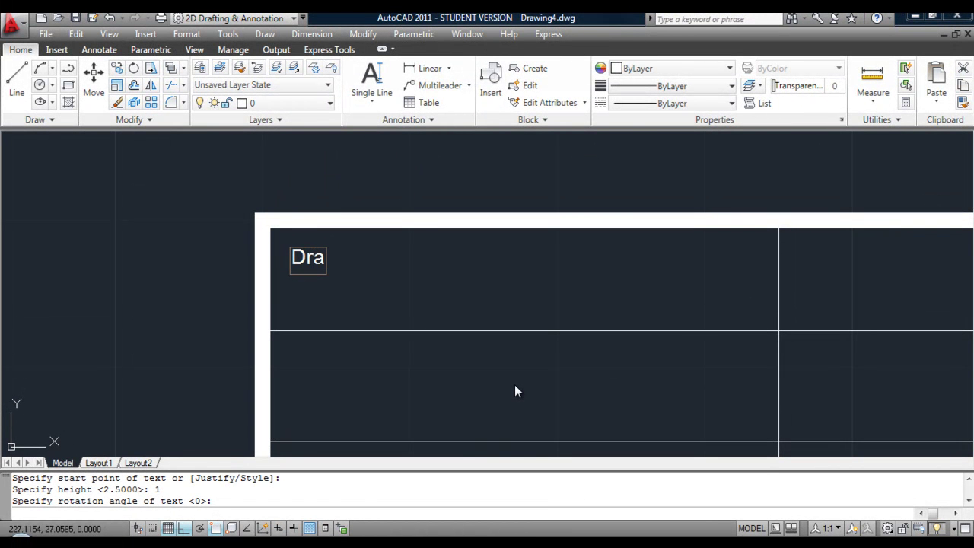
type("wing No.")
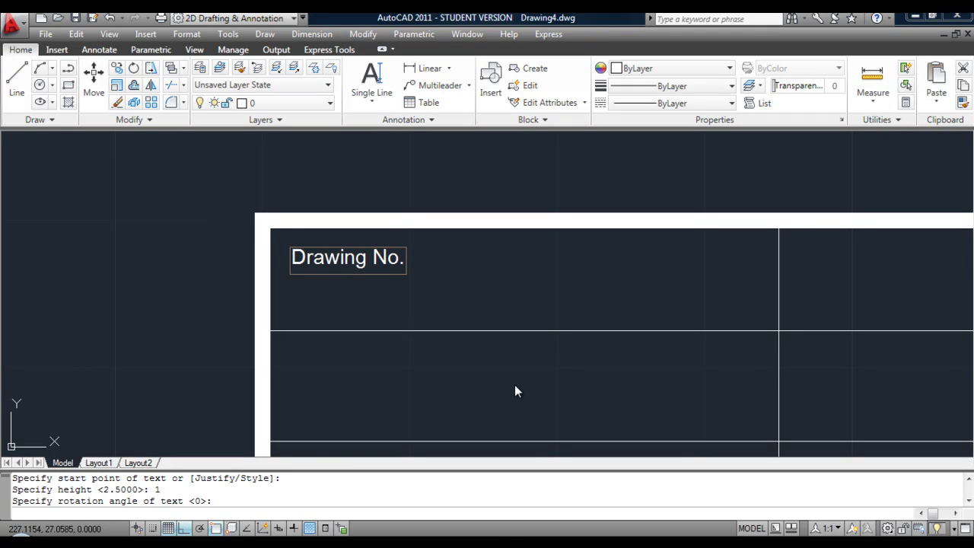
key("Return")
key("Return")
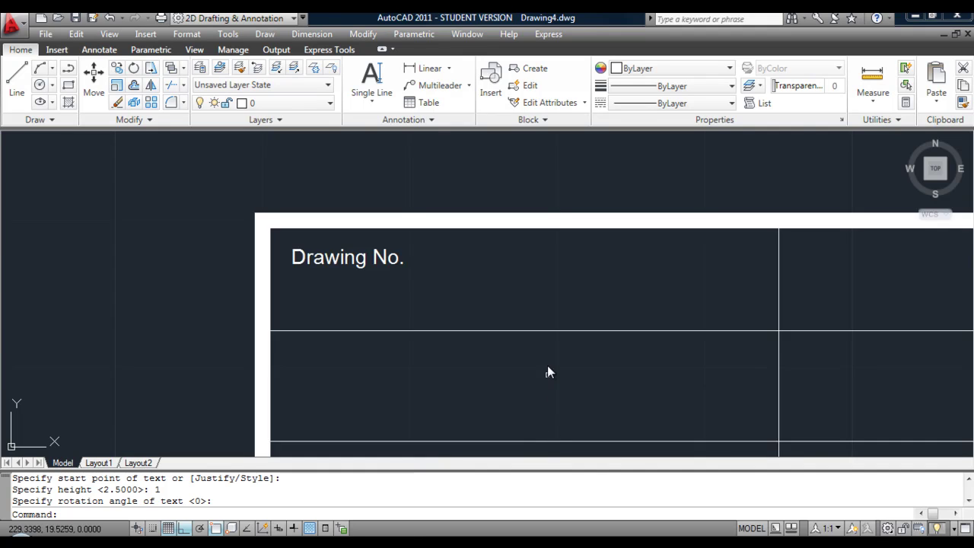
- Copy the "Drawing No." text from the upper-left cell into the other five cells of the title block's two-column rows
scroll(547, 365, "down", 5)
middle_click_drag(548, 365, 457, 282)
scroll(496, 323, "up", 3)
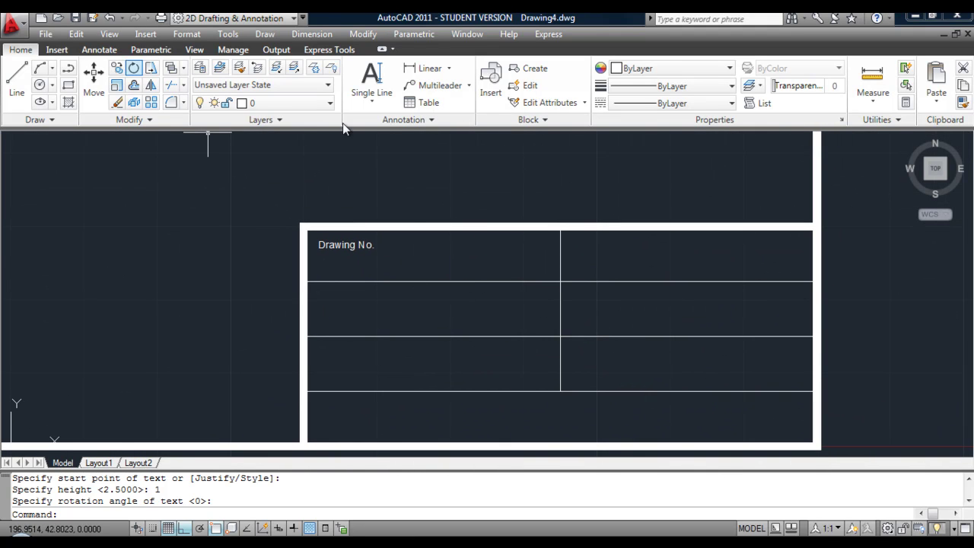
left_click(118, 68)
left_click(327, 247)
key("Return")
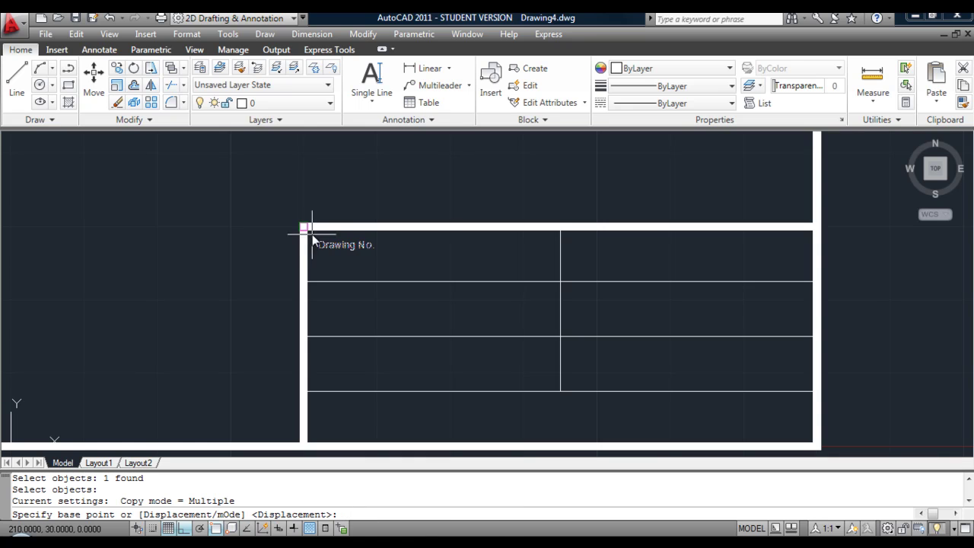
left_click(307, 226)
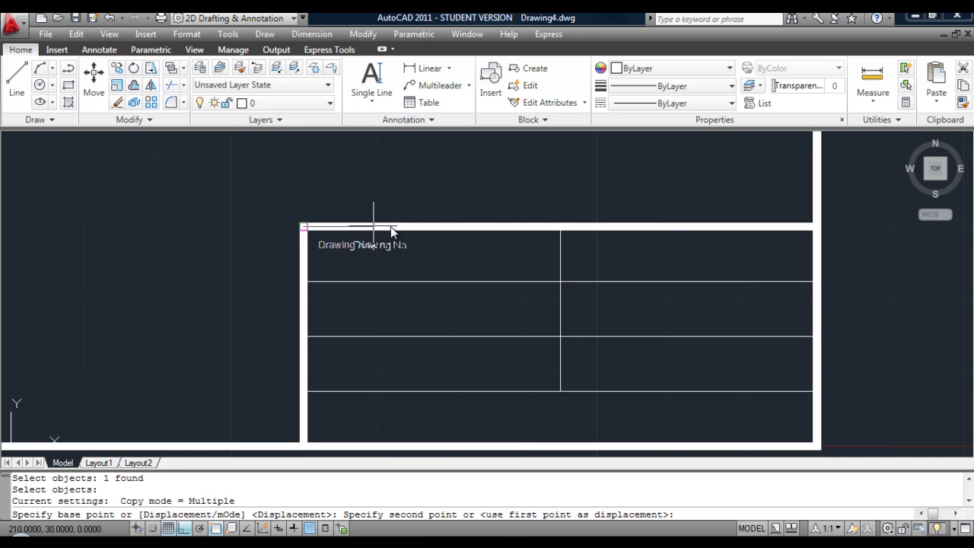
left_click(560, 227)
key("Return")
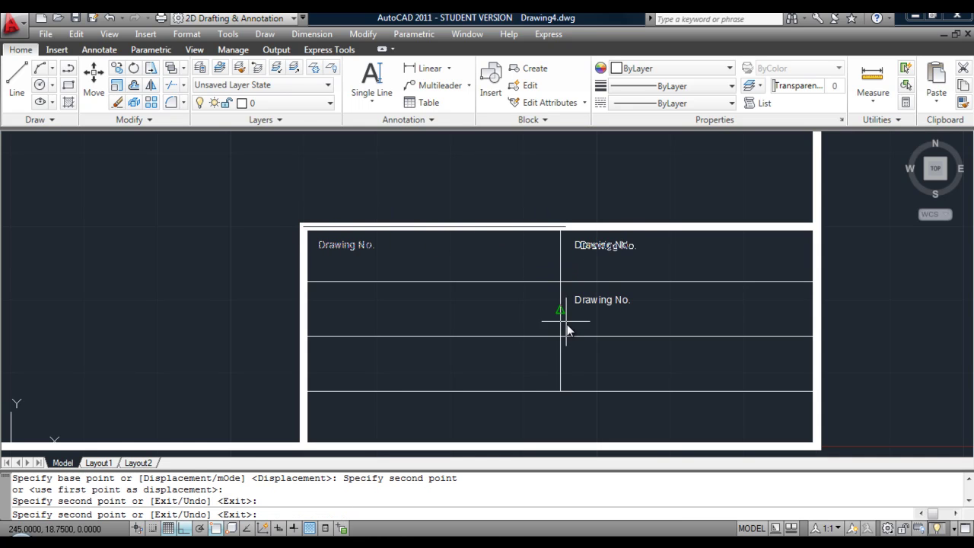
left_click(560, 337)
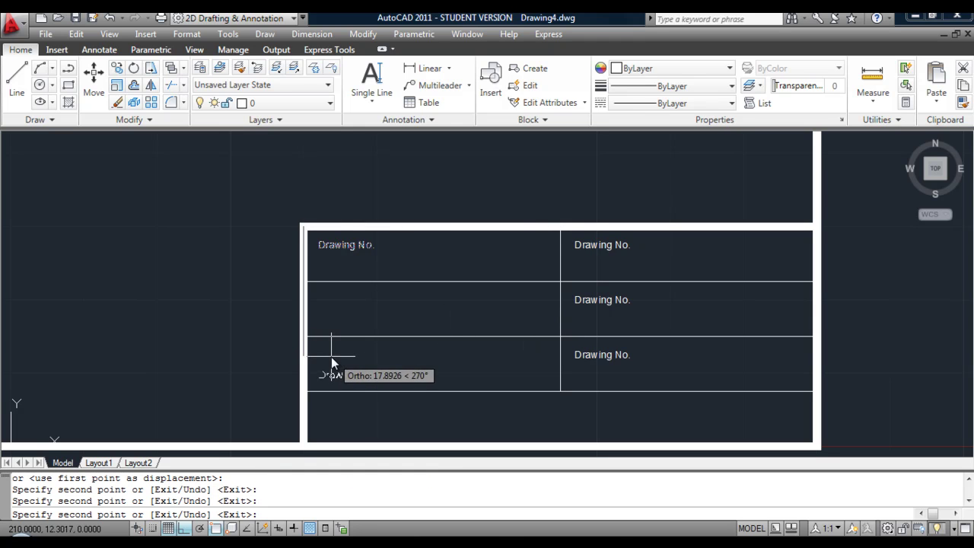
left_click(308, 336)
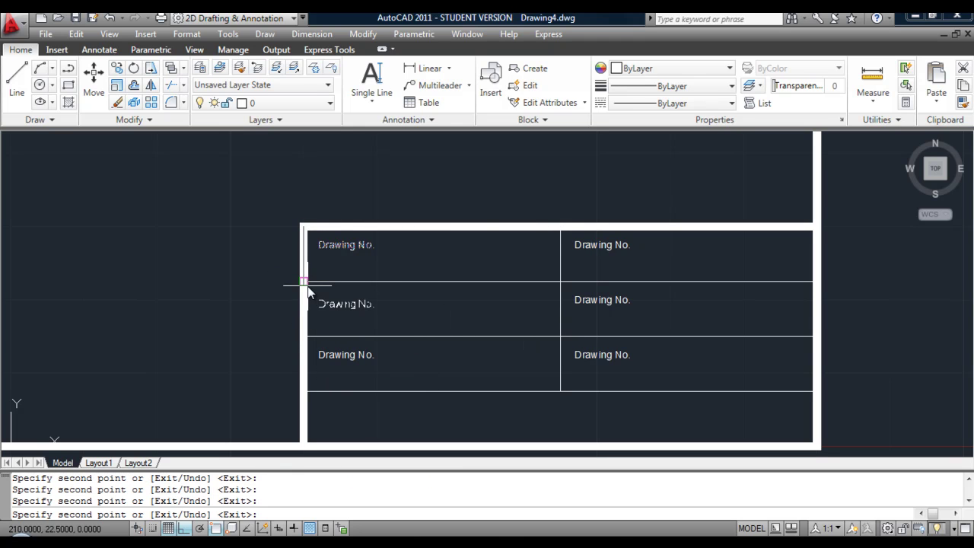
left_click(309, 281)
key("Return")
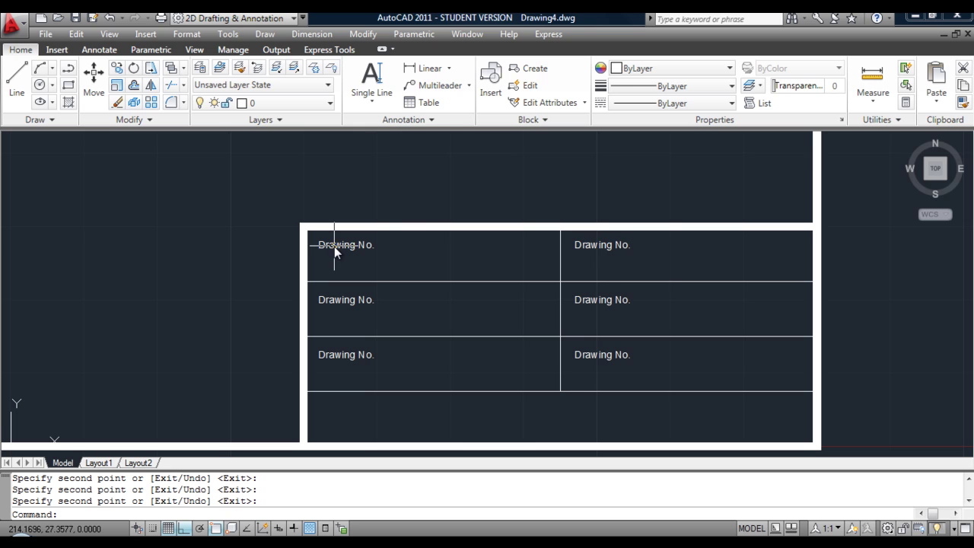
- Change the text in the first row's right cell to "Date"
double_click(588, 245)
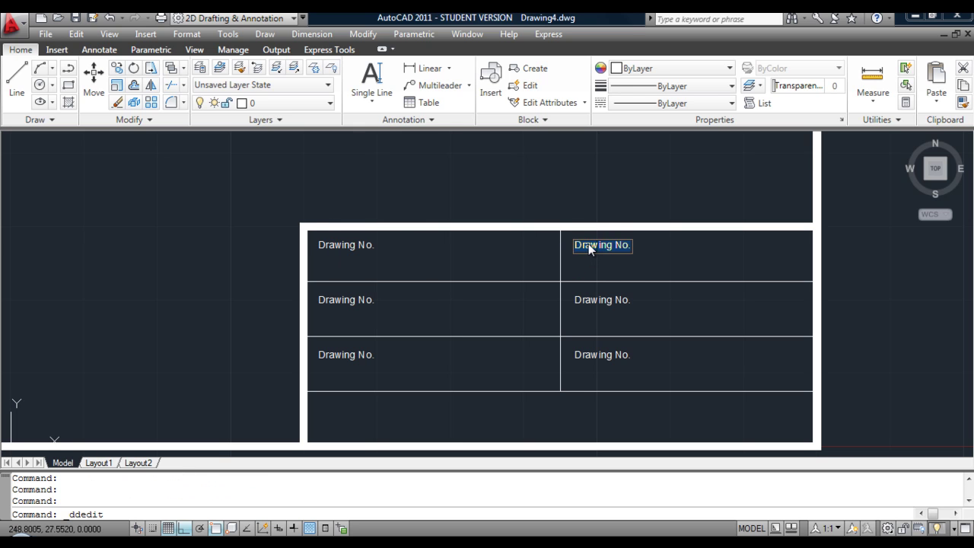
type("Date")
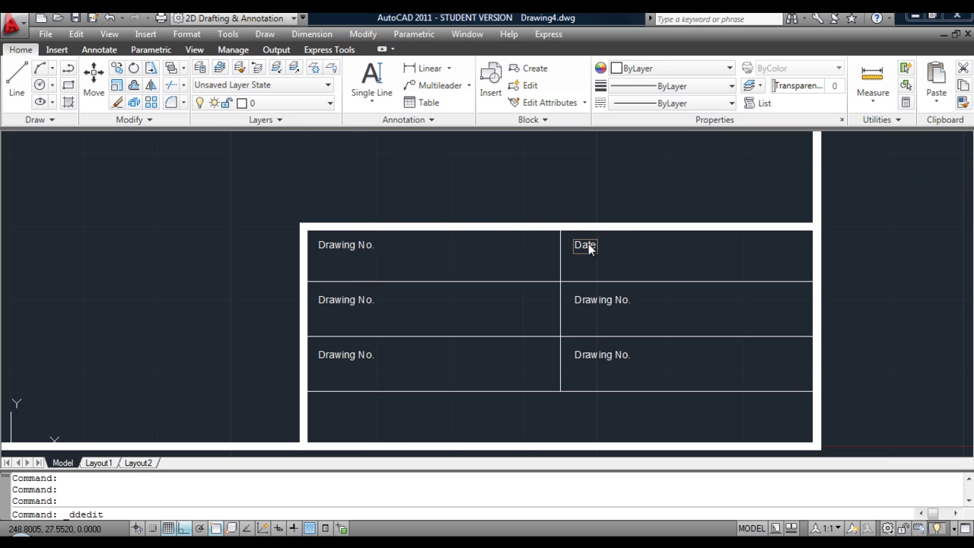
key("Return")
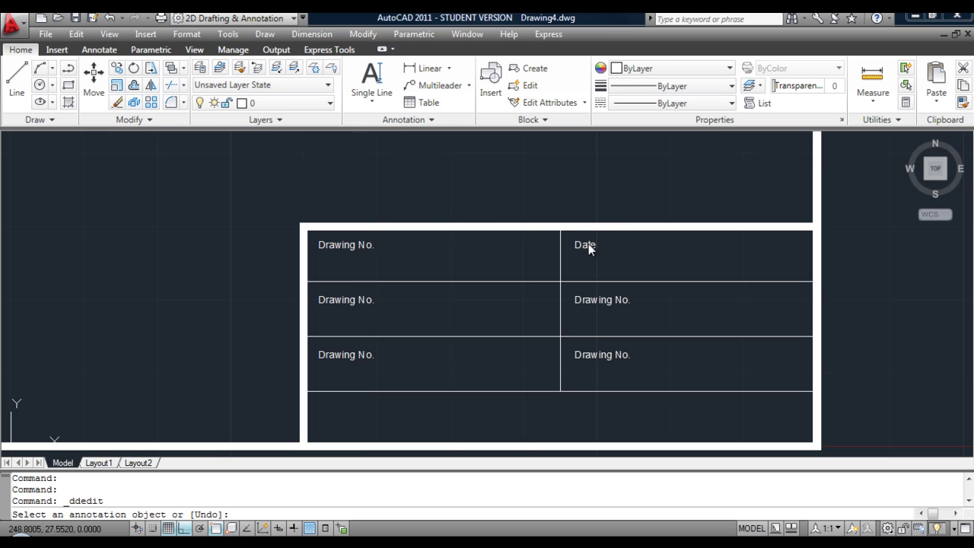
- Change the text in the second row's left cell to "Drawn By"
left_click(364, 302)
type("D")
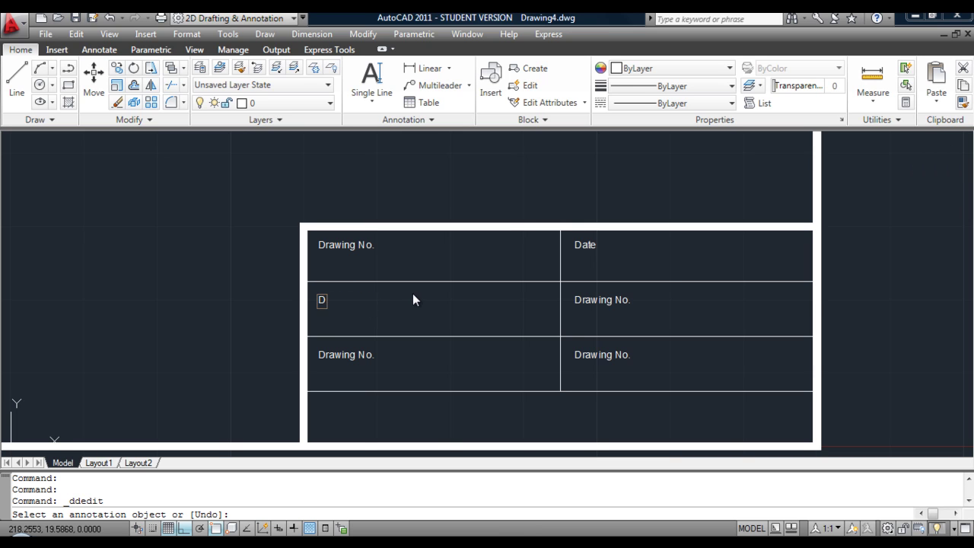
type("rawn By")
key("Return")
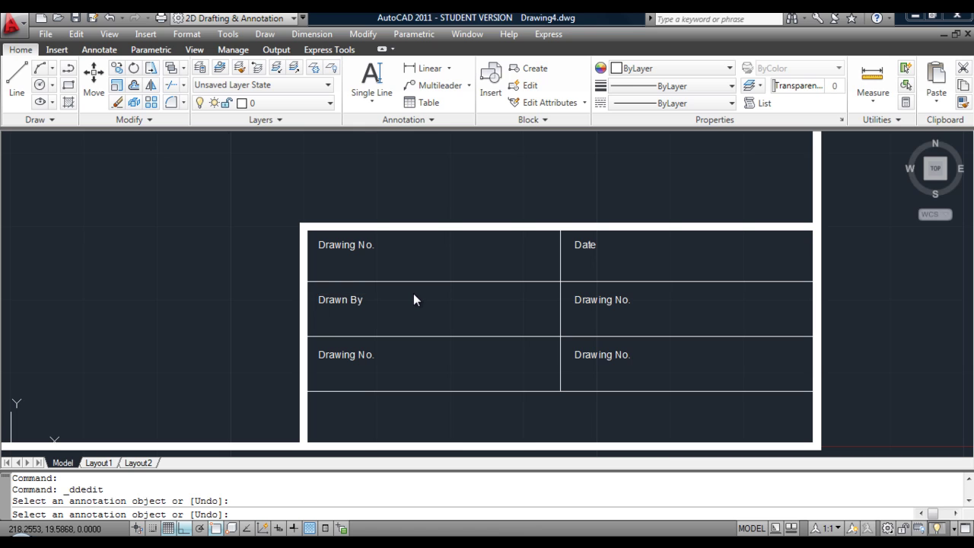
- Change the text in the second row's right cell to "Scale"
left_click(583, 302)
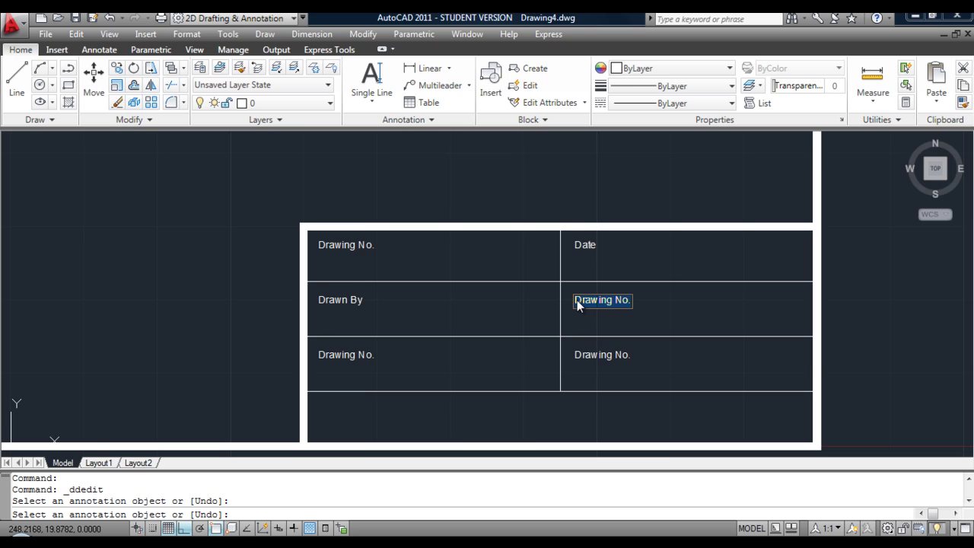
type("Scal")
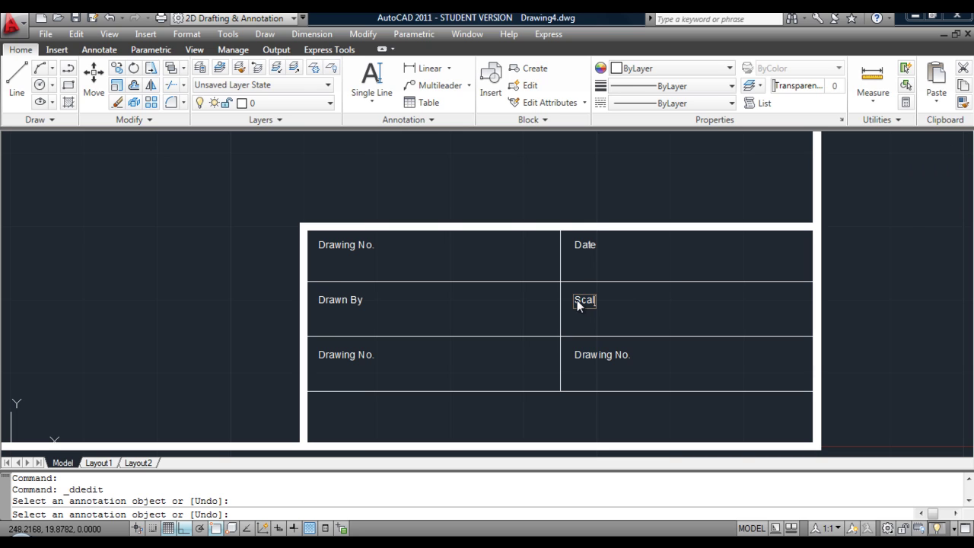
type("e")
key("Return")
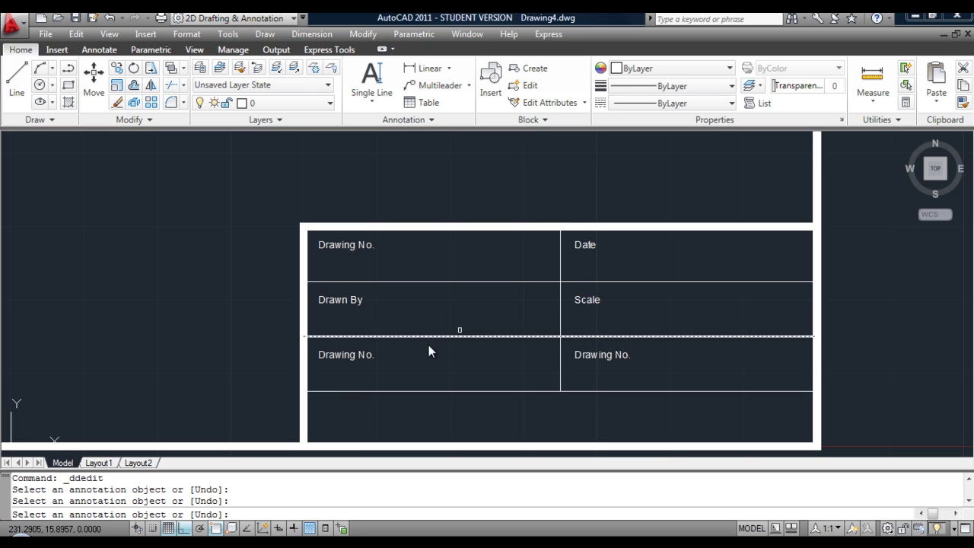
- Change the text in the third row's right cell to "Sheet"
left_click(353, 356)
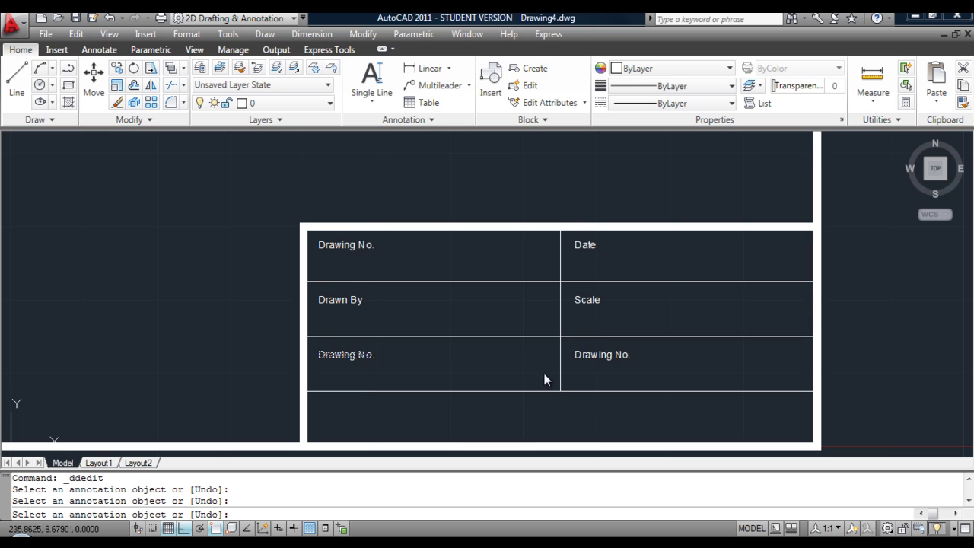
left_click(588, 355)
type("Sheet")
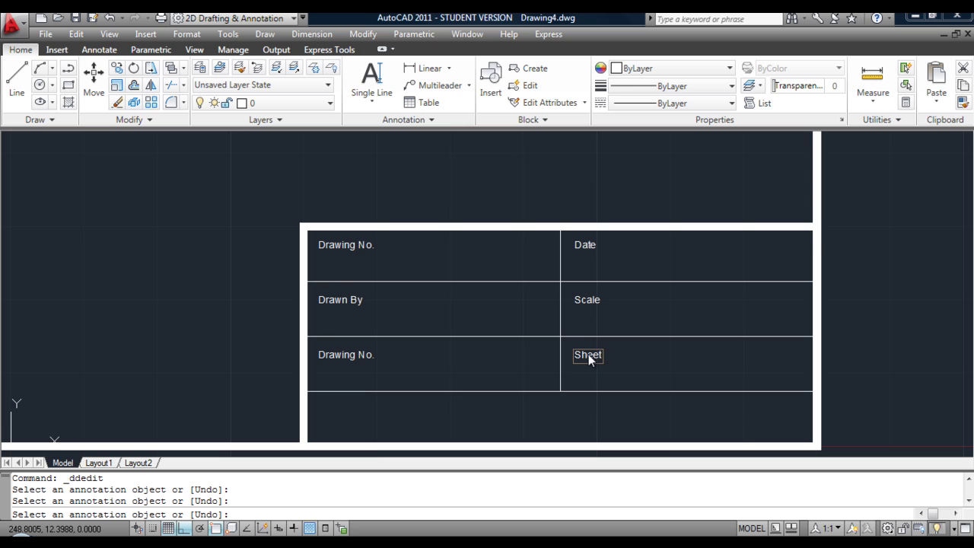
key("Return")
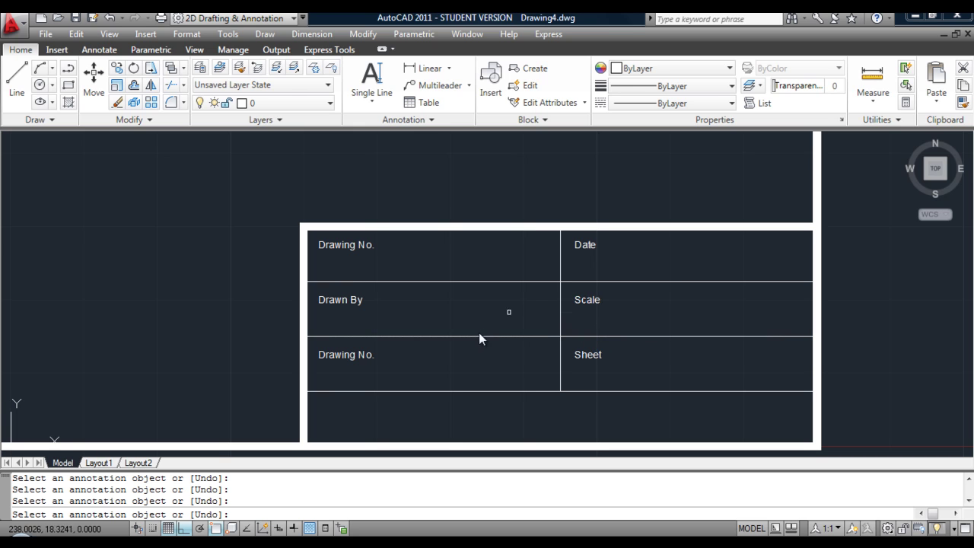
- Replace the second row's right cell label with "Date"
left_click(581, 303)
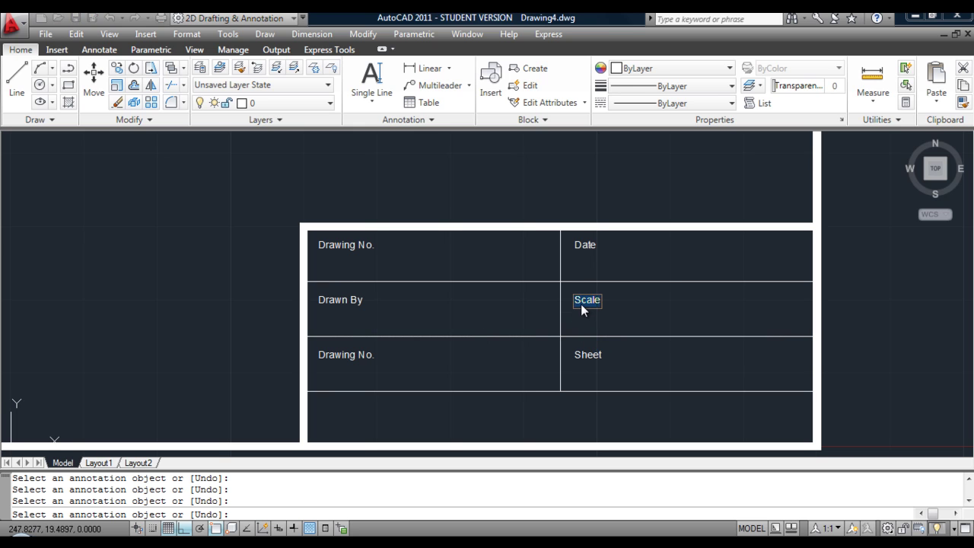
type("D")
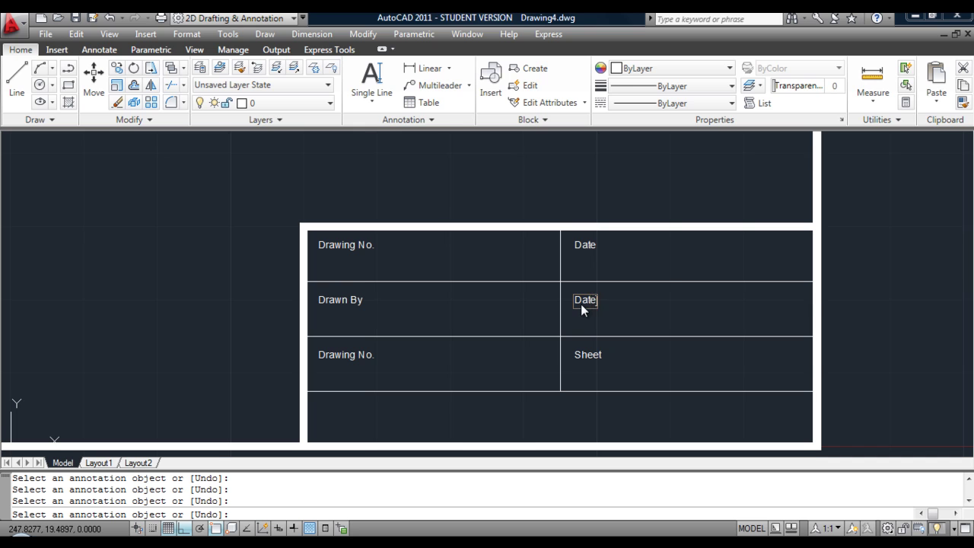
type("ate")
key("Return")
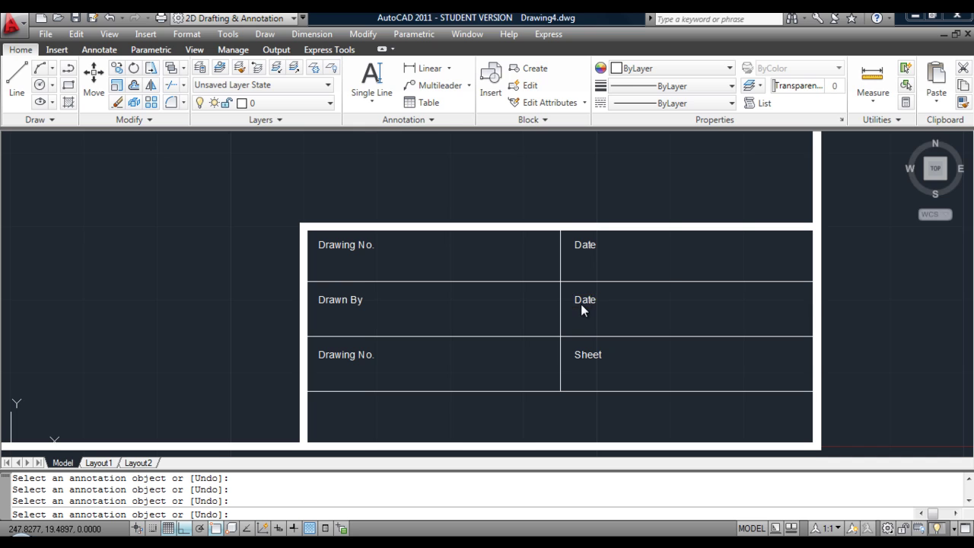
- Change the third row's left cell label to "Scale" and the first row's right cell label to "Title"
left_click(360, 359)
type("Scale")
key("Return")
left_click(587, 249)
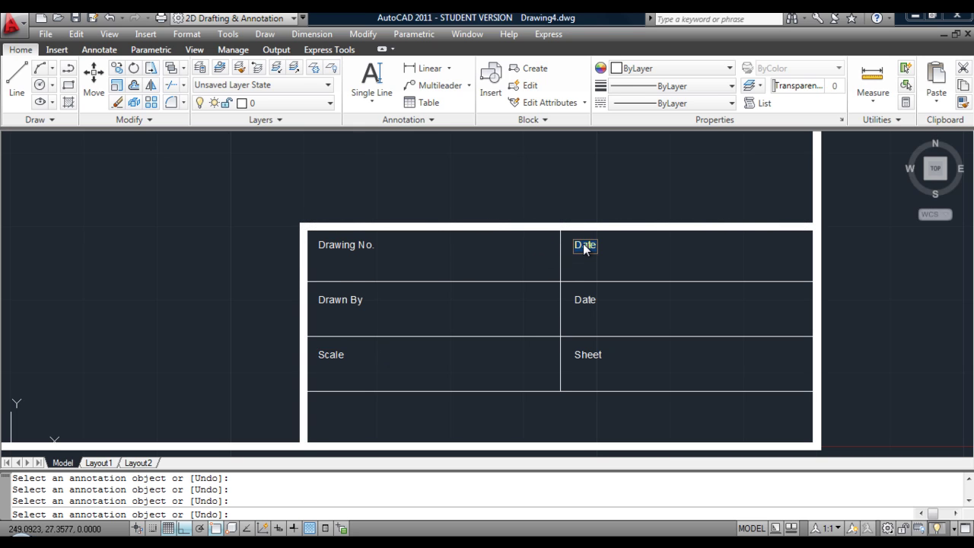
type("Titl")
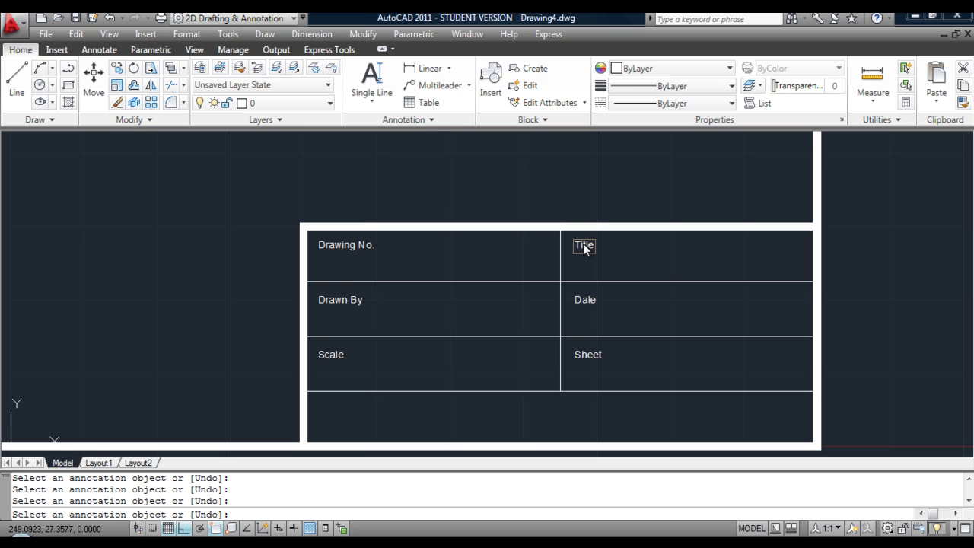
key("Return")
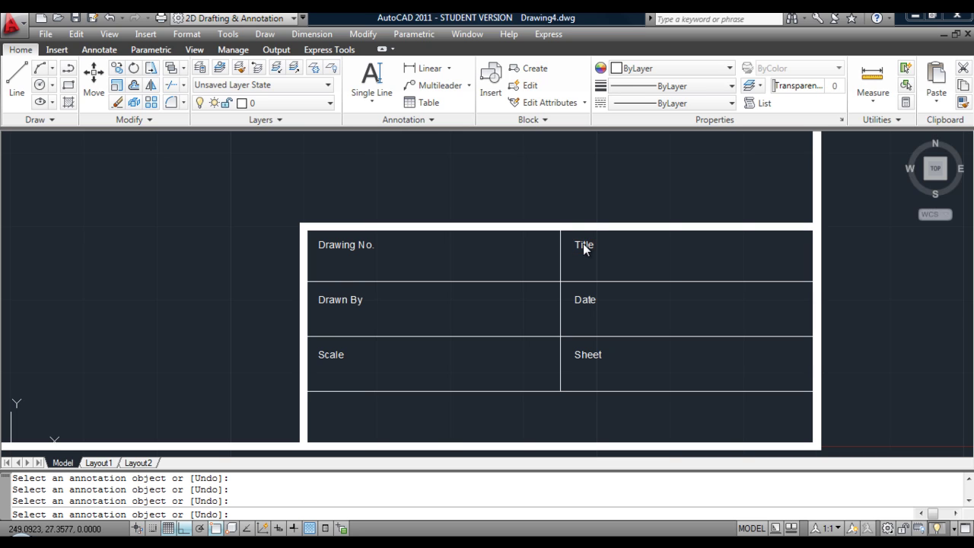
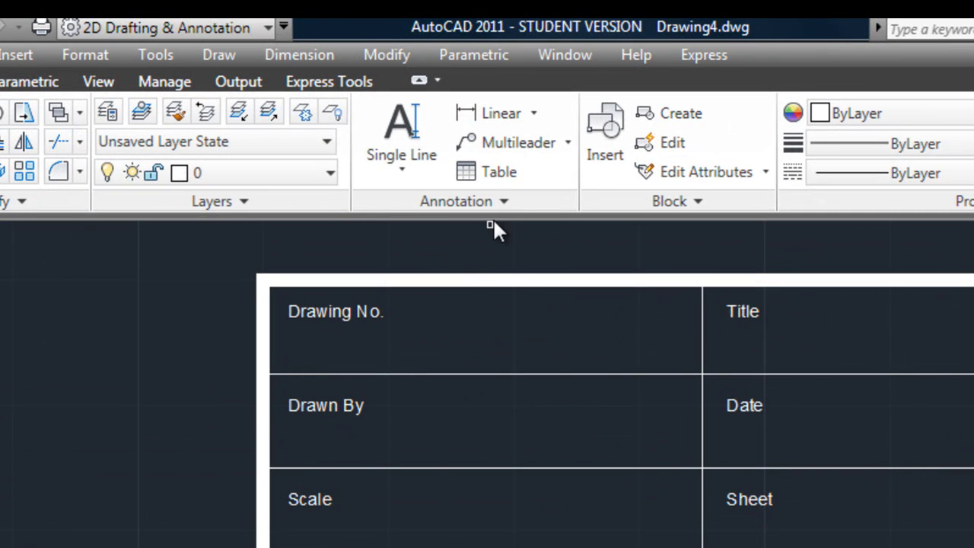
- Create a new text style named "logo"
left_click(503, 201)
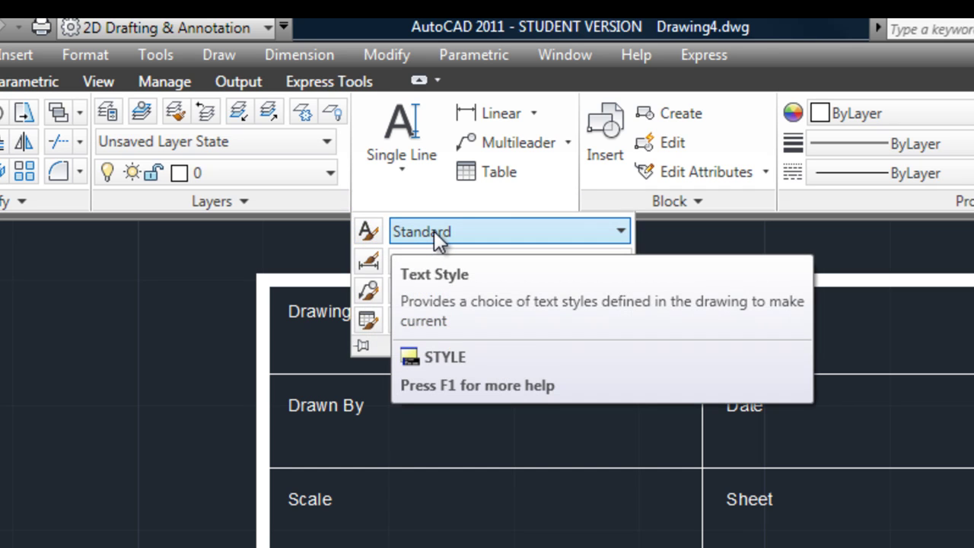
left_click(368, 232)
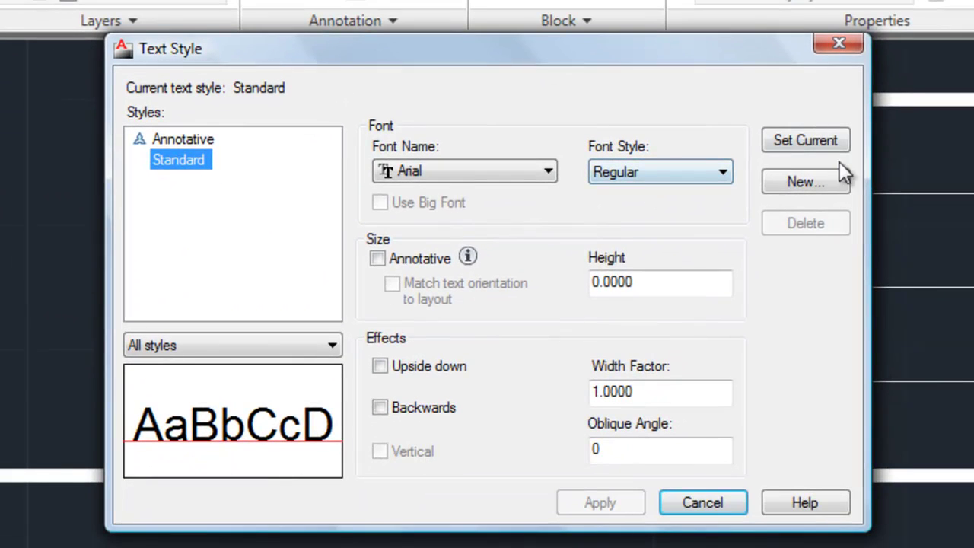
left_click(812, 181)
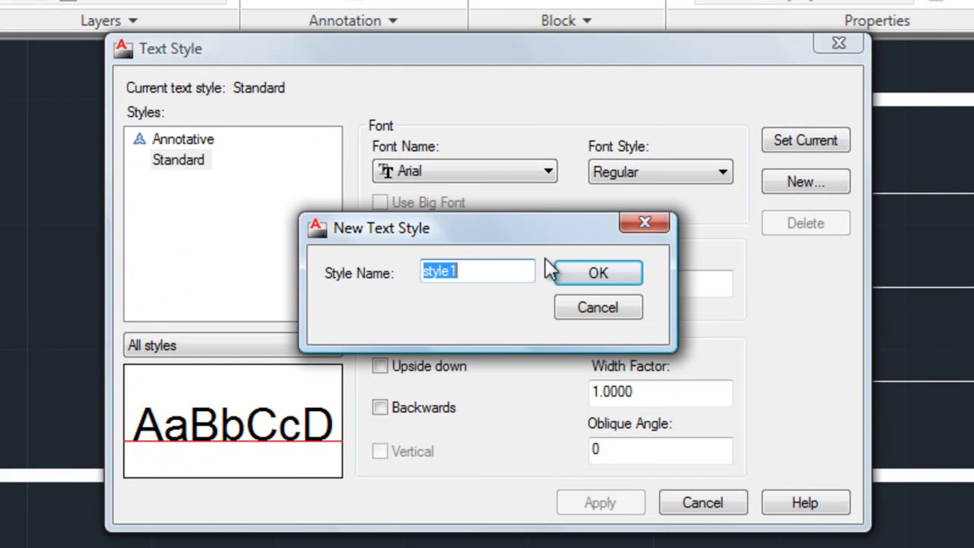
type("logo")
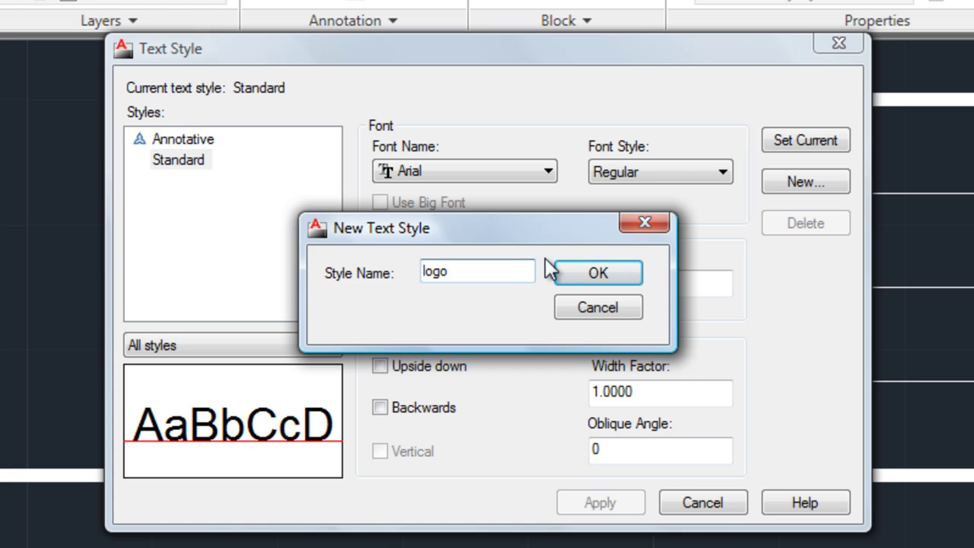
key("Return")
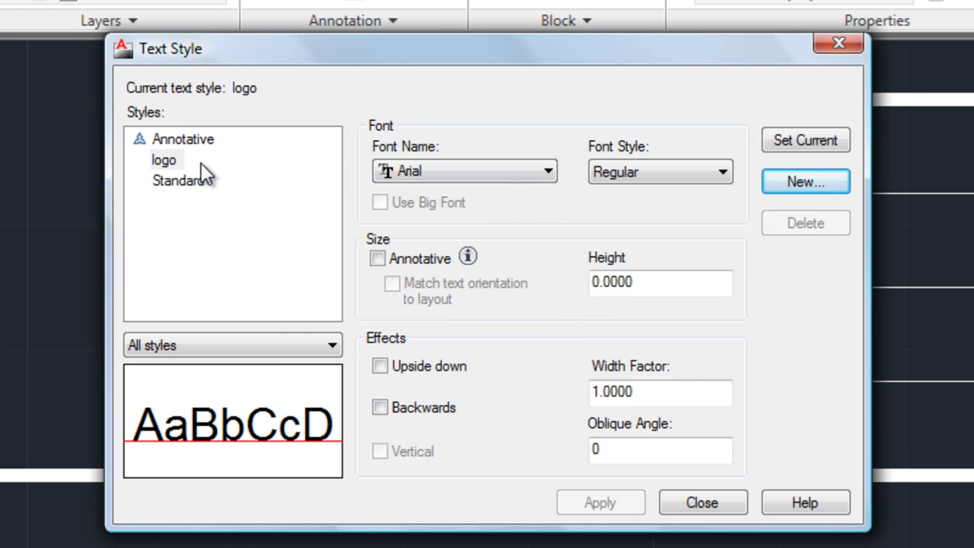
- Set the logo text style's font to CityBlueprint, apply the change and close the text style settings
left_click(554, 172)
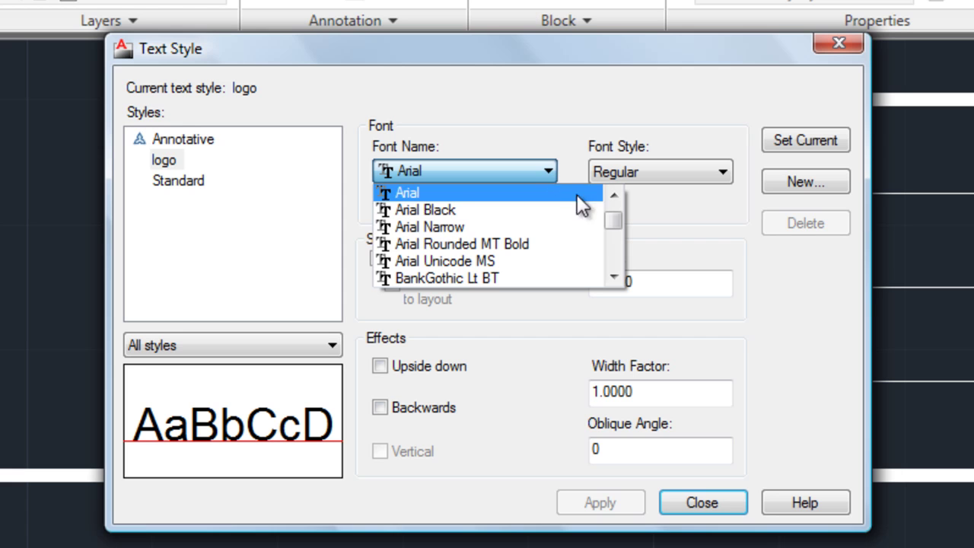
left_click_drag(609, 222, 613, 234)
left_click(615, 196)
left_click_drag(615, 194, 615, 194)
left_click(457, 276)
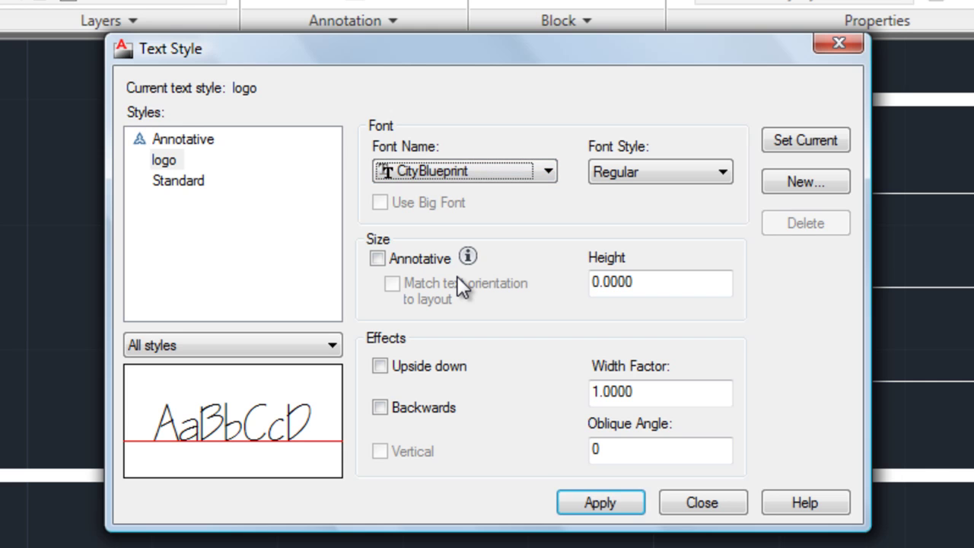
left_click(605, 503)
left_click(689, 504)
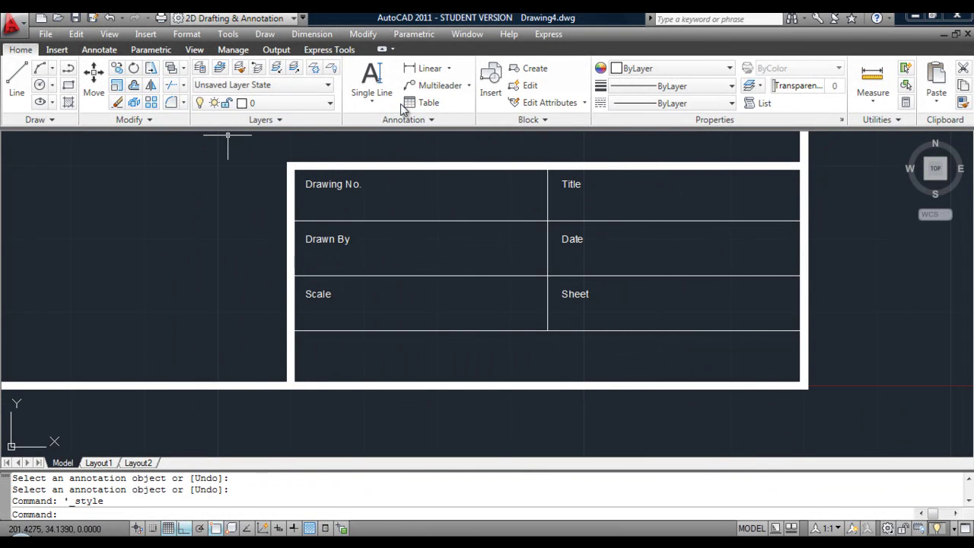
- Add the CAD class name as single-line text in the title block's bottom row, with height 4 and the default rotation
left_click(372, 88)
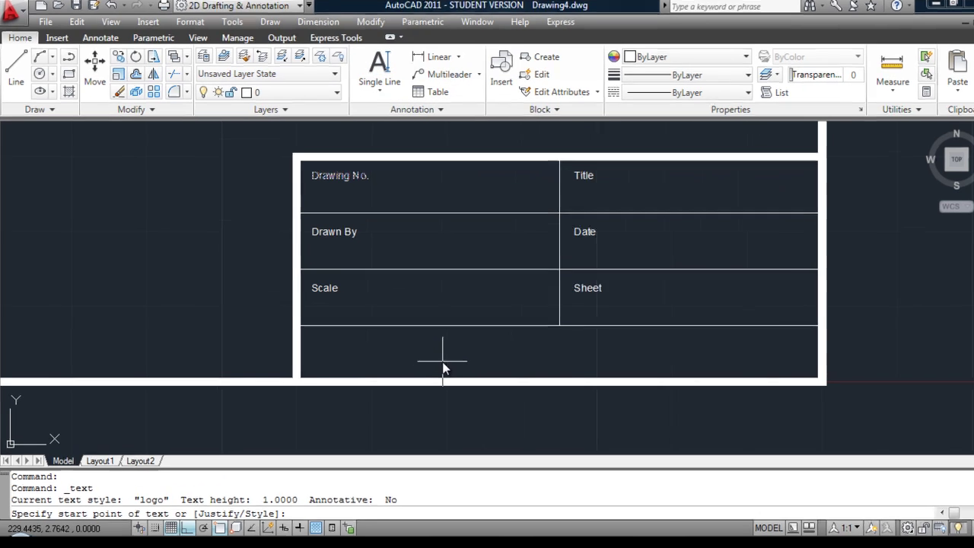
left_click(433, 366)
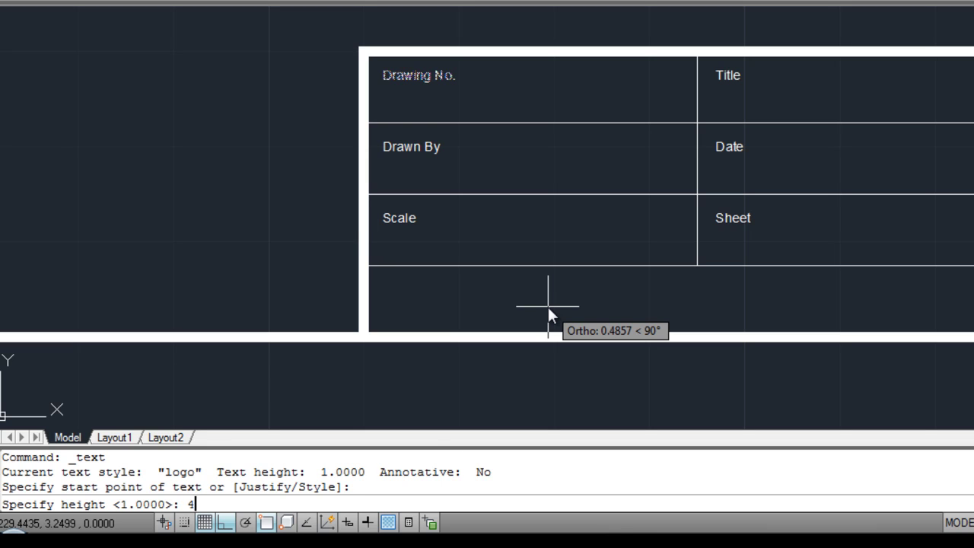
key("Return")
key("Return")
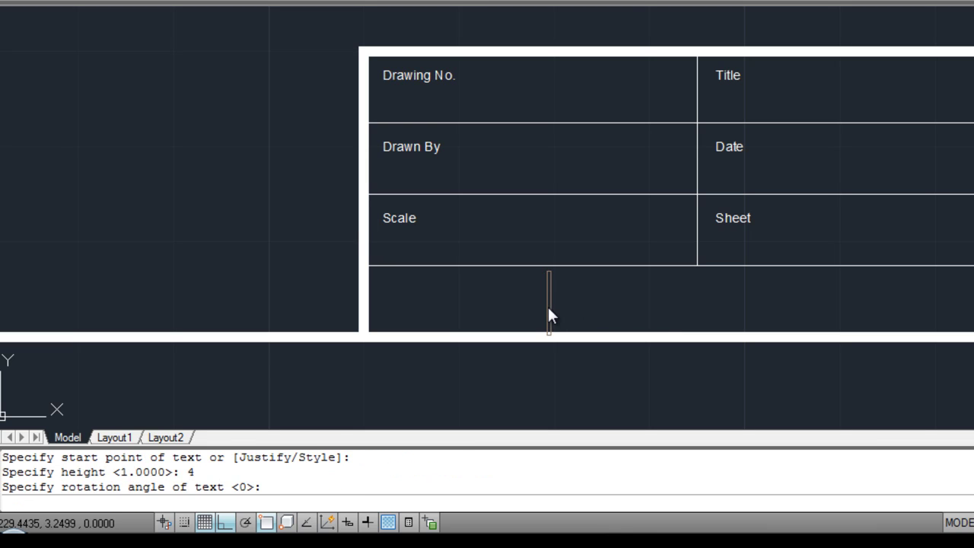
type("Kevins")
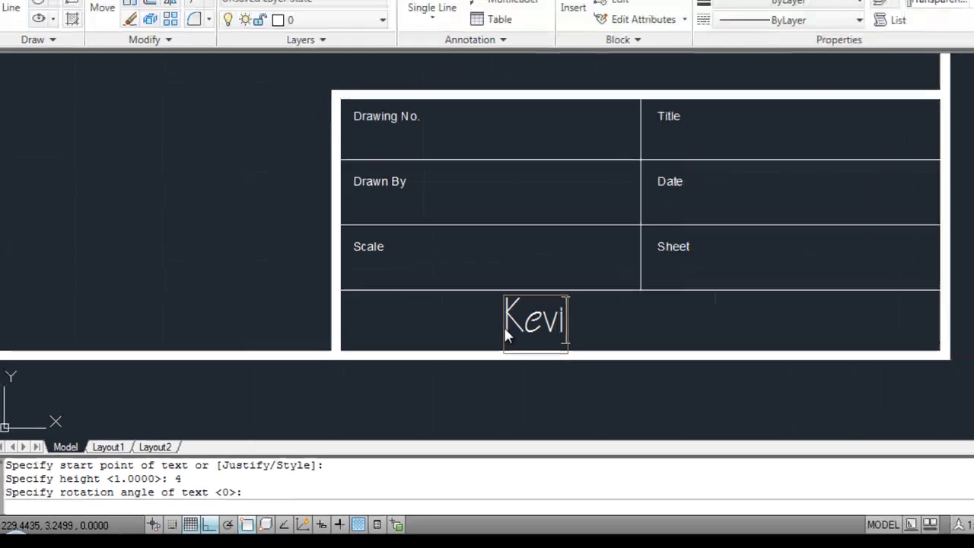
type(" CA")
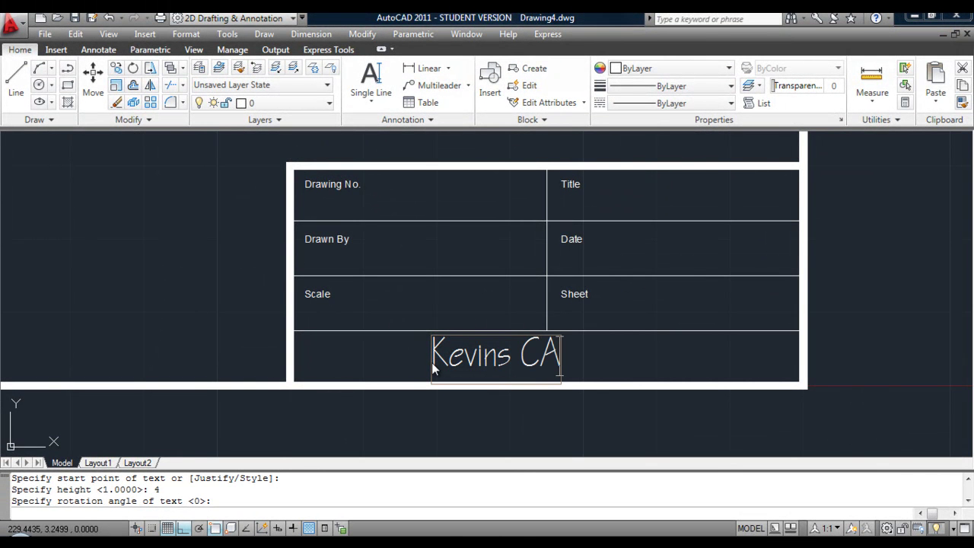
type("D Class")
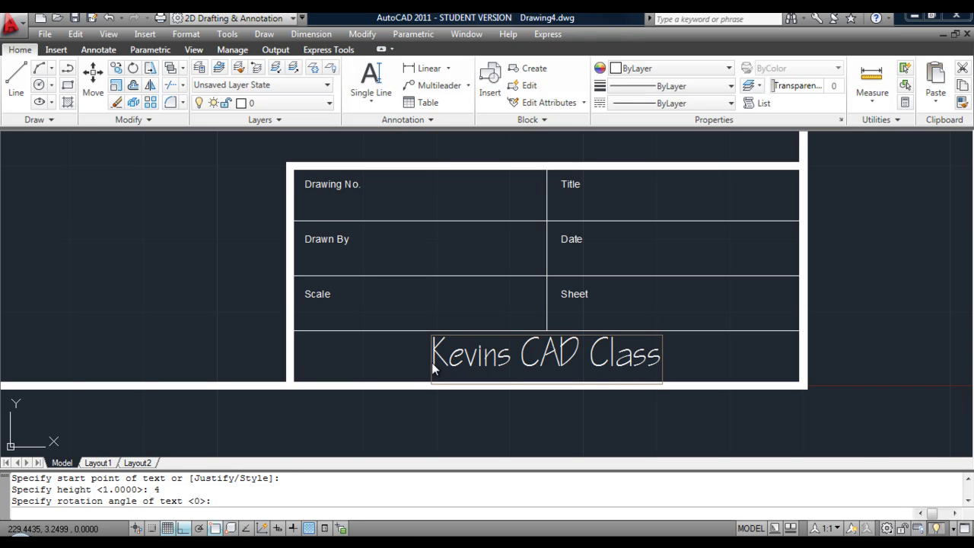
key("Return")
key("Return")
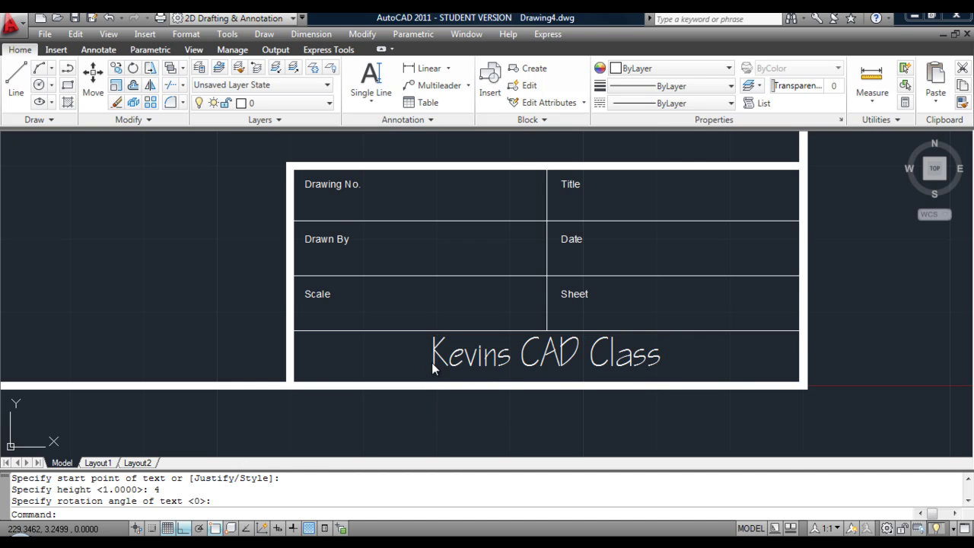
scroll(427, 278, "down", 3)
type("z")
key("Return")
type("a")
key("Return")
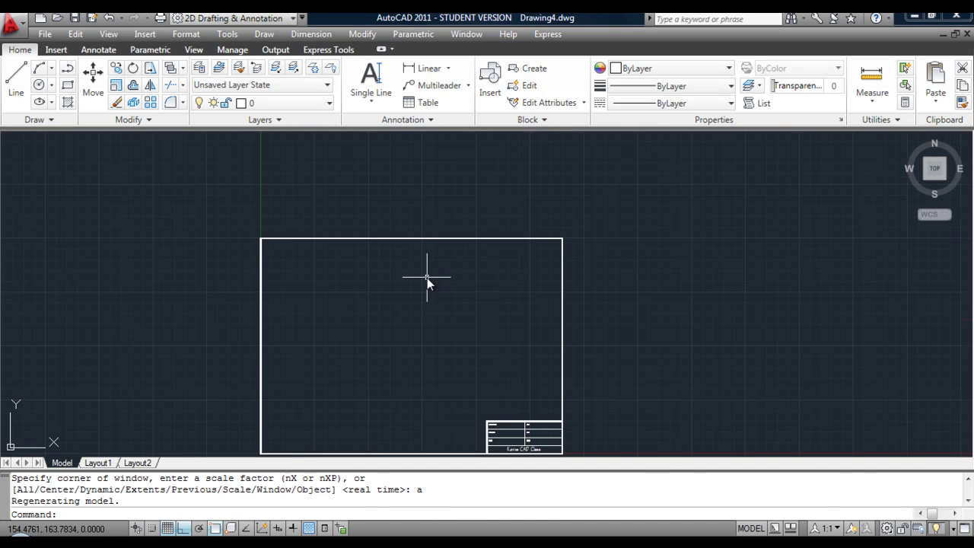
left_click(25, 26)
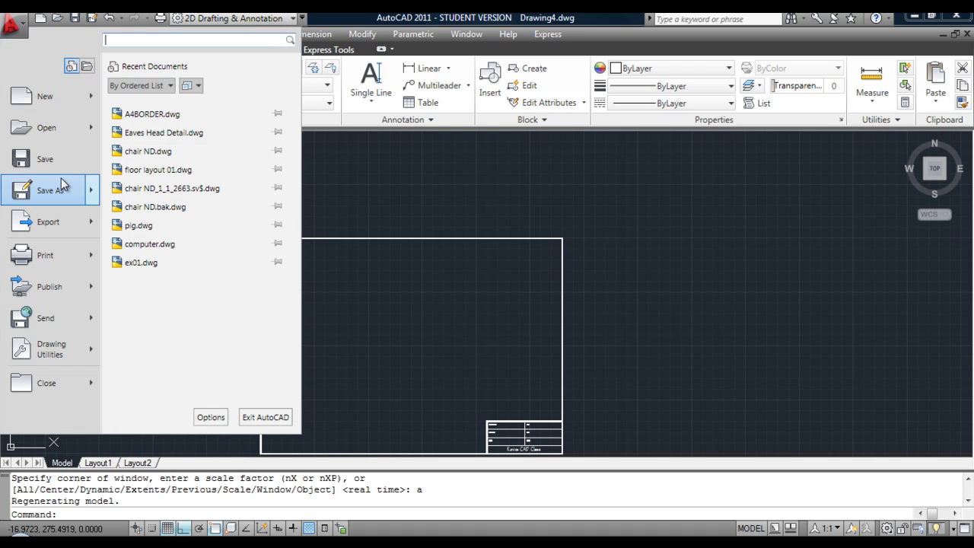
mouse_move(64, 183)
left_click(151, 113)
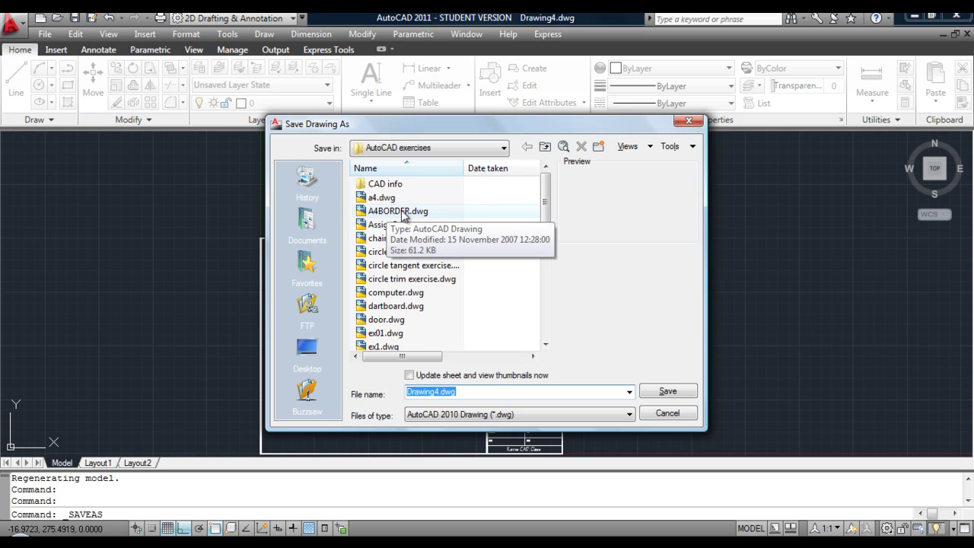
left_click(386, 213)
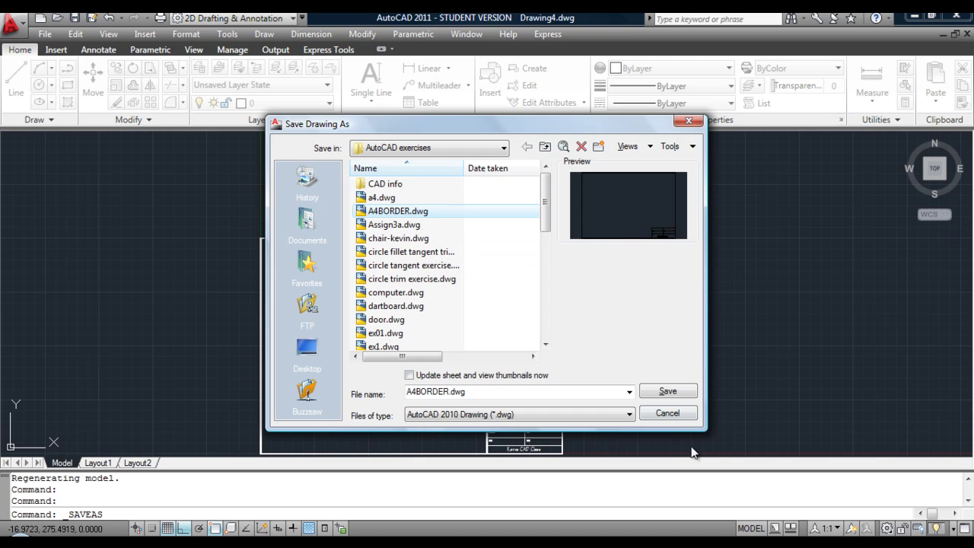
left_click(685, 416)
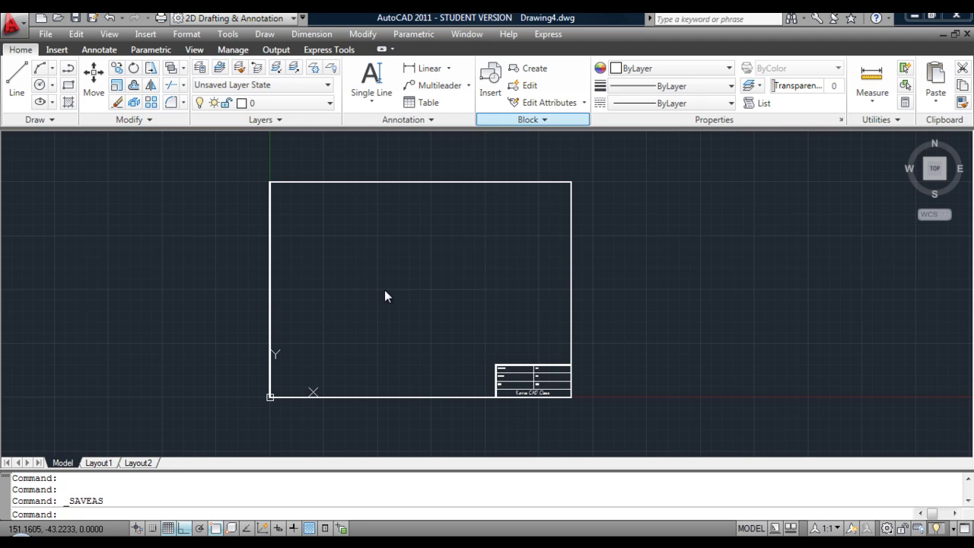
- Close Drawing4.dwg without saving its changes, and close A4BORDER.dwg as well
left_click(966, 35)
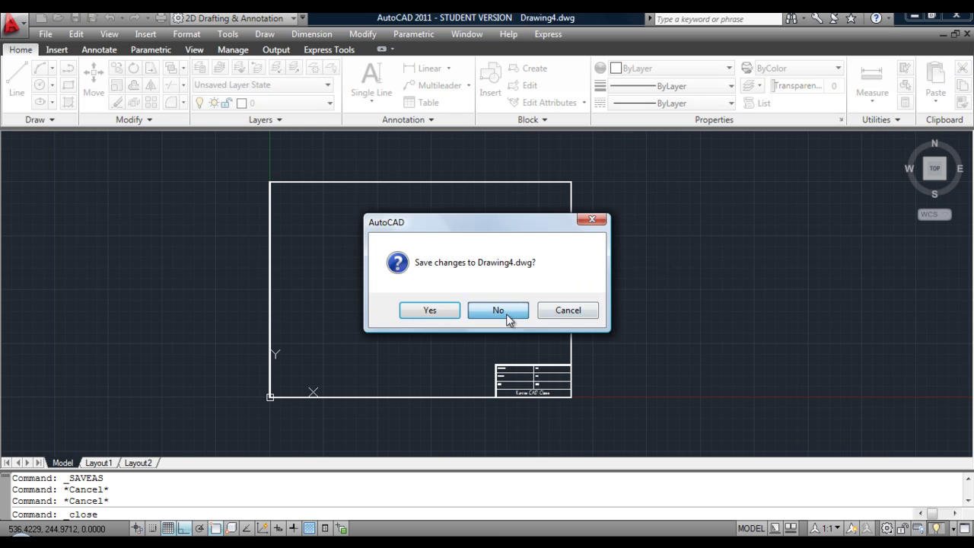
left_click(498, 311)
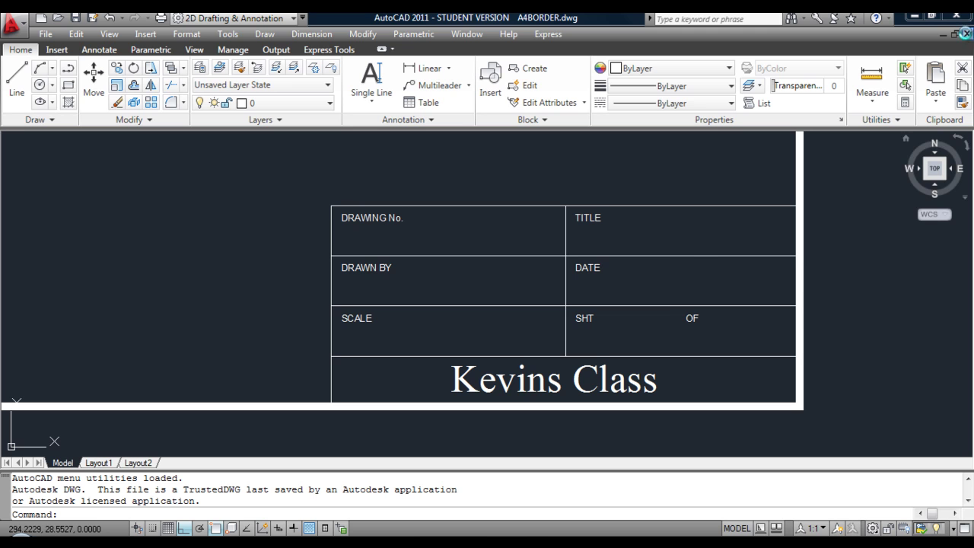
left_click(967, 34)
left_click(548, 311)
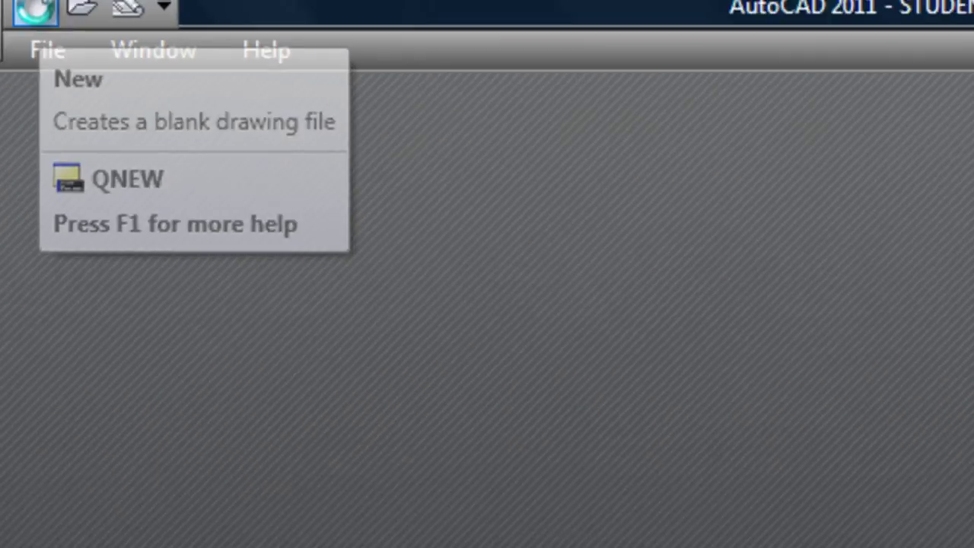
- Create a new drawing from the acadiso.dwt template and show its full drawing area
left_click(124, 59)
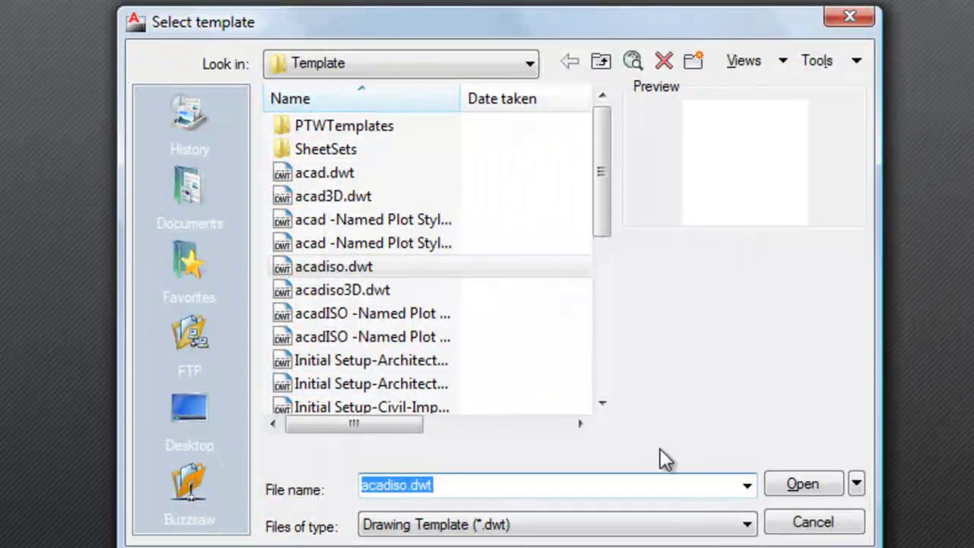
left_click(816, 491)
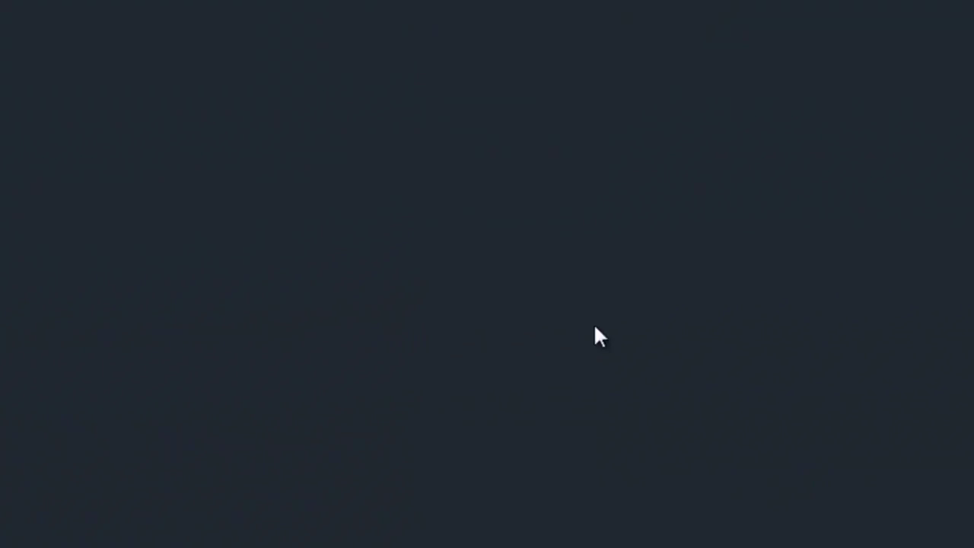
left_click(538, 344)
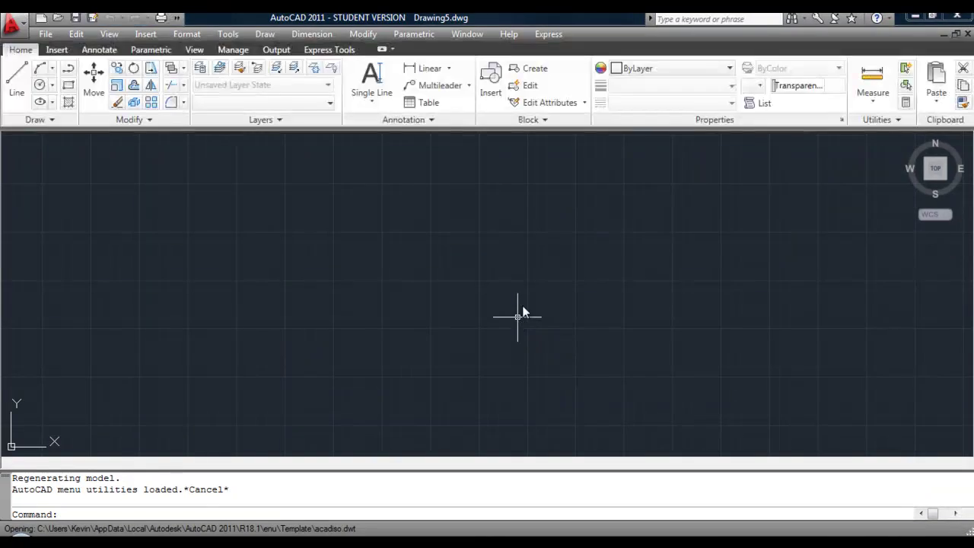
type("z")
key("Return")
type("a")
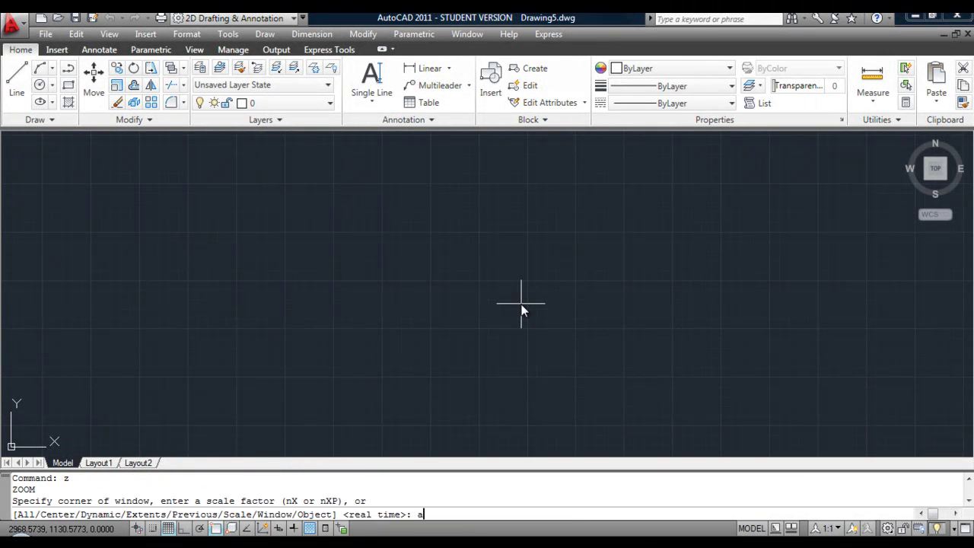
key("Return")
middle_click_drag(432, 333, 345, 284)
- Switch to Layout1 and open its page setup for modification
mouse_move(234, 352)
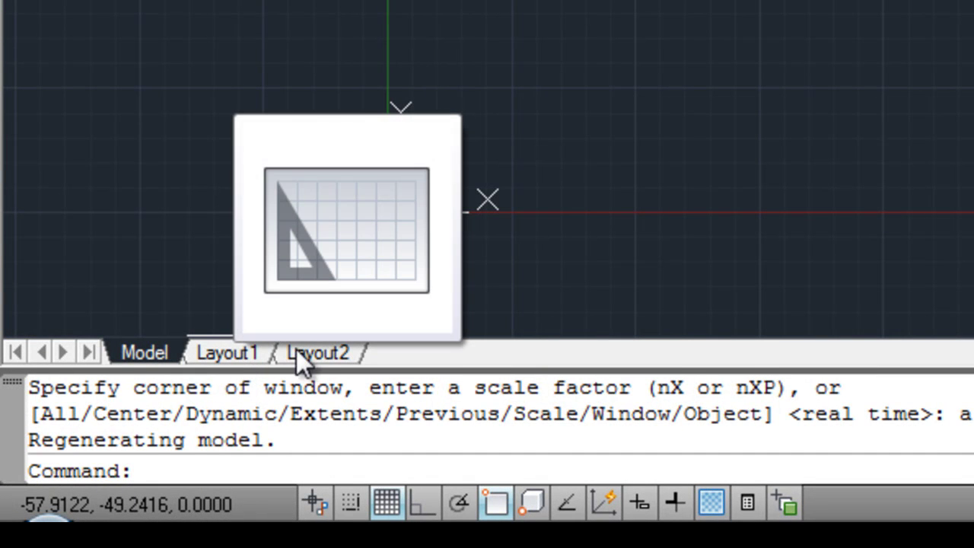
left_click(241, 354)
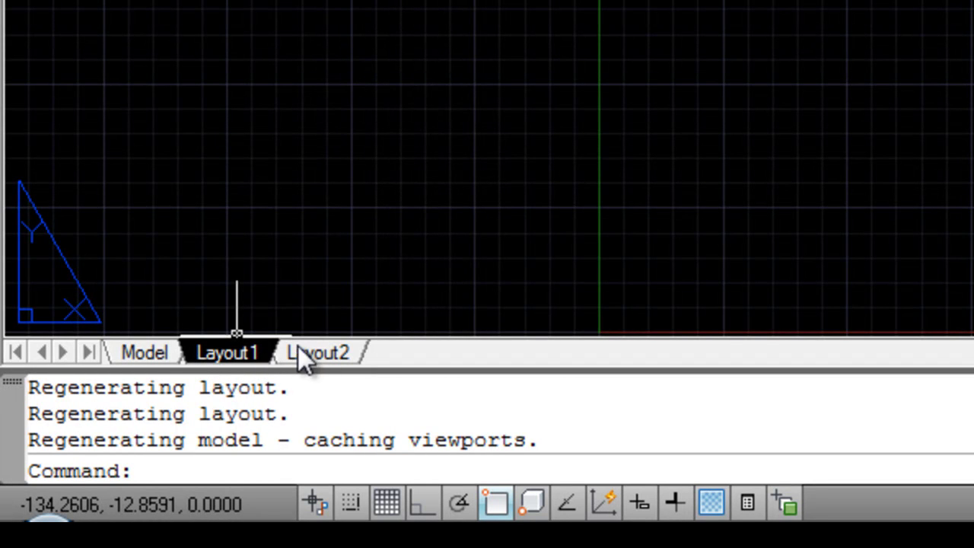
right_click(248, 350)
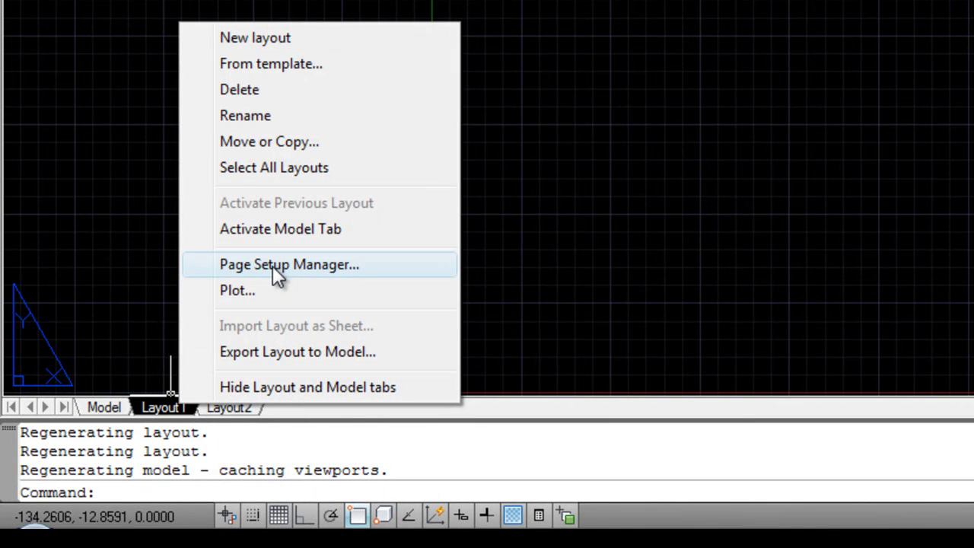
left_click(246, 265)
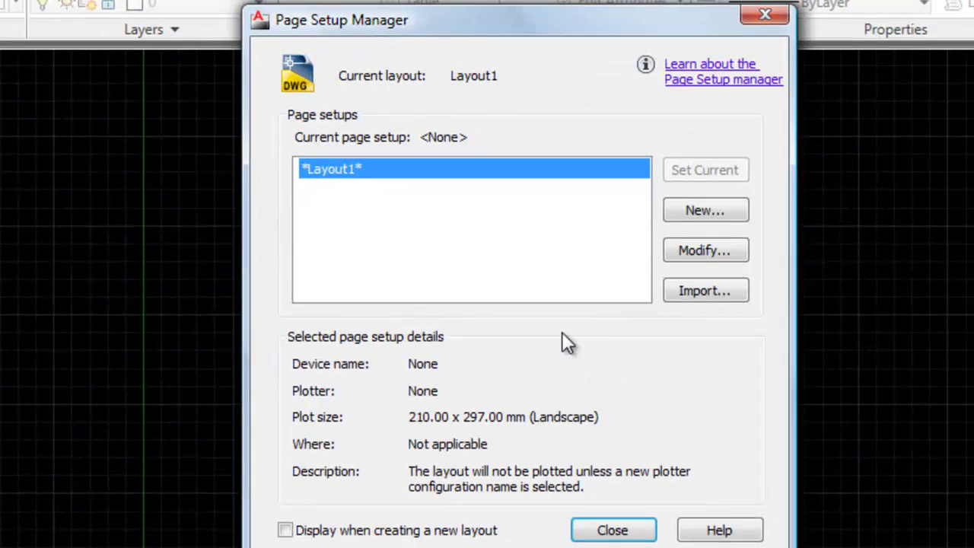
left_click(701, 251)
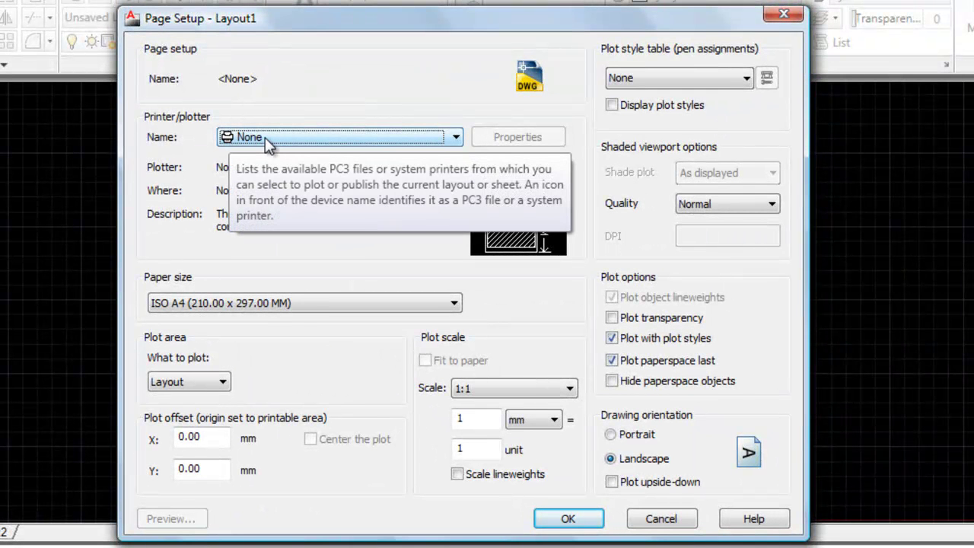
- Set Layout1's paper size to ISO A4 (297.00 x 210.00 MM) and plot the extents centred on the sheet
left_click(454, 303)
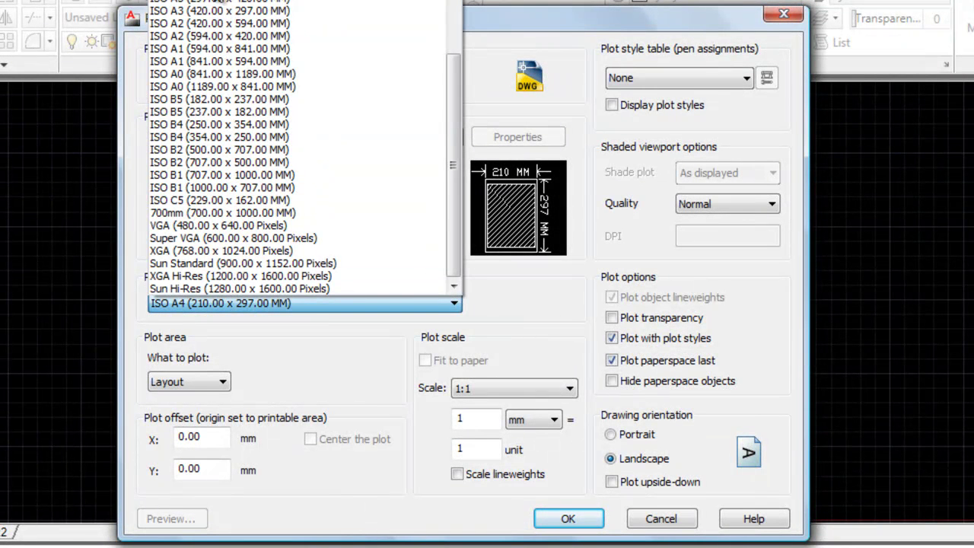
left_click(194, 3)
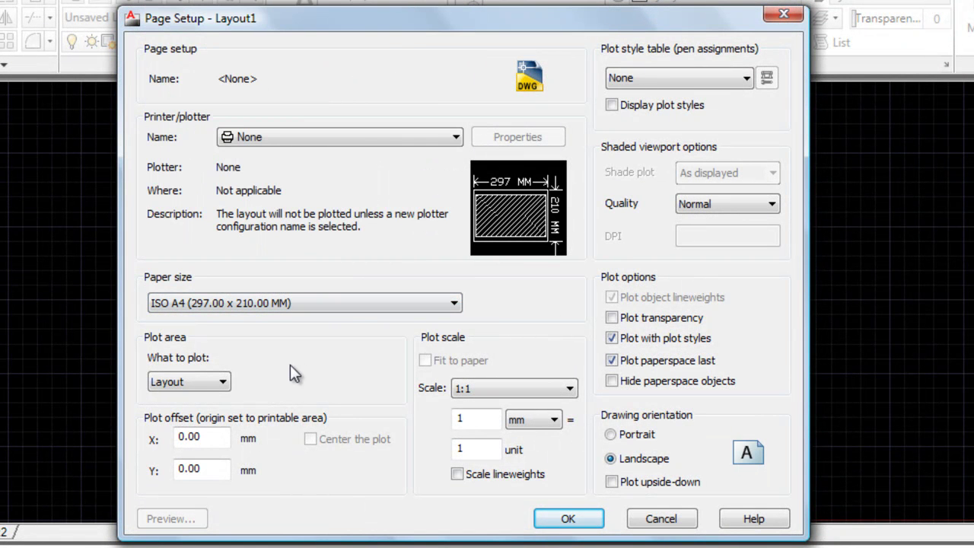
left_click(222, 381)
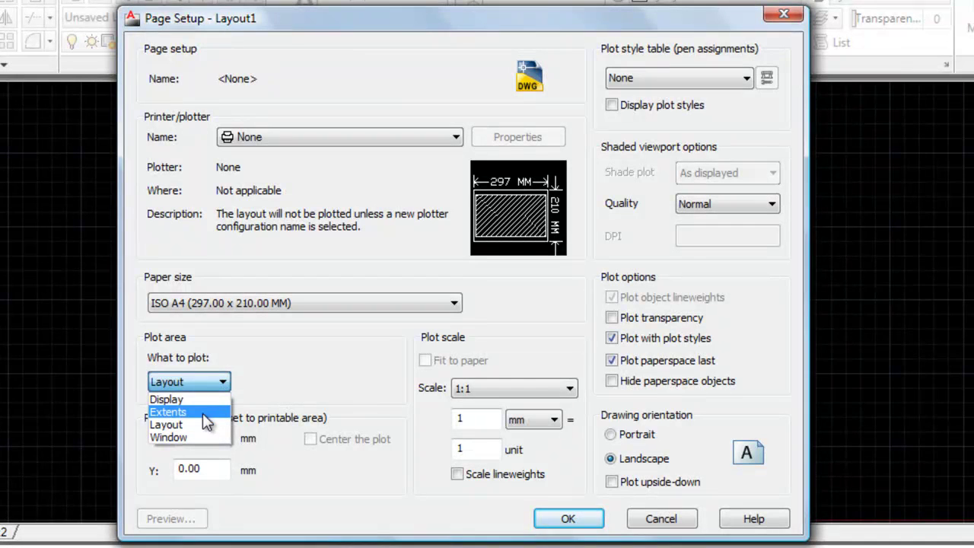
left_click(177, 411)
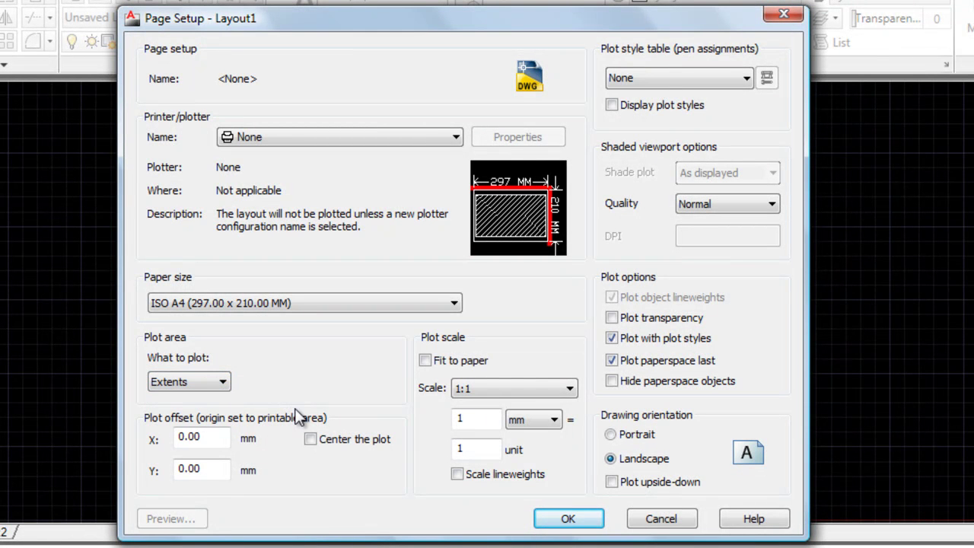
left_click(313, 440)
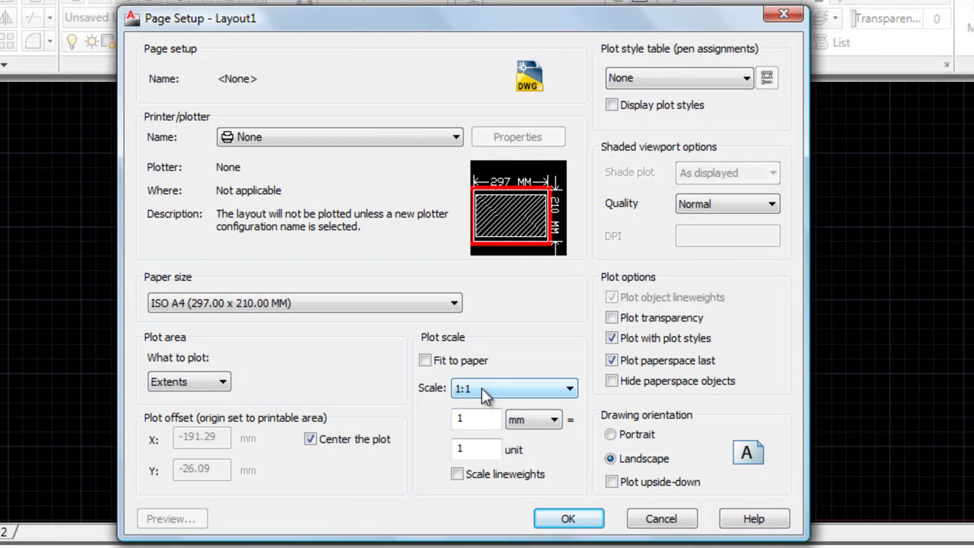
- Assign the monochrome.ctb plot style table to Layout1 and finish its page setup
left_click(747, 77)
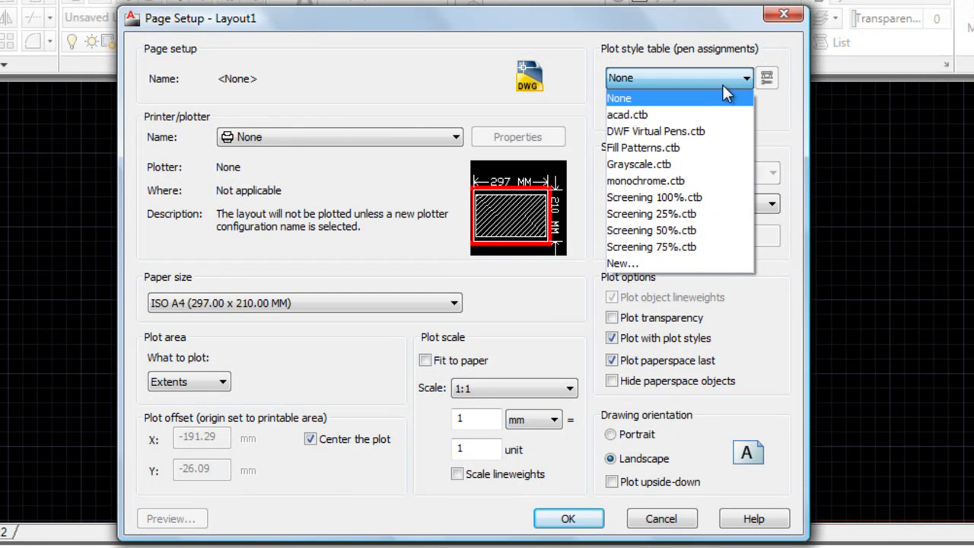
left_click(645, 180)
left_click(582, 520)
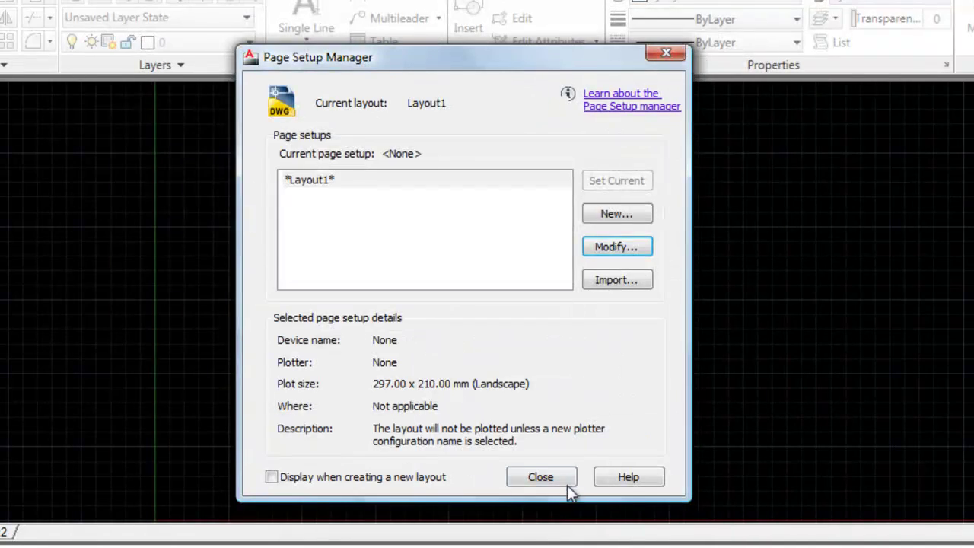
left_click(559, 477)
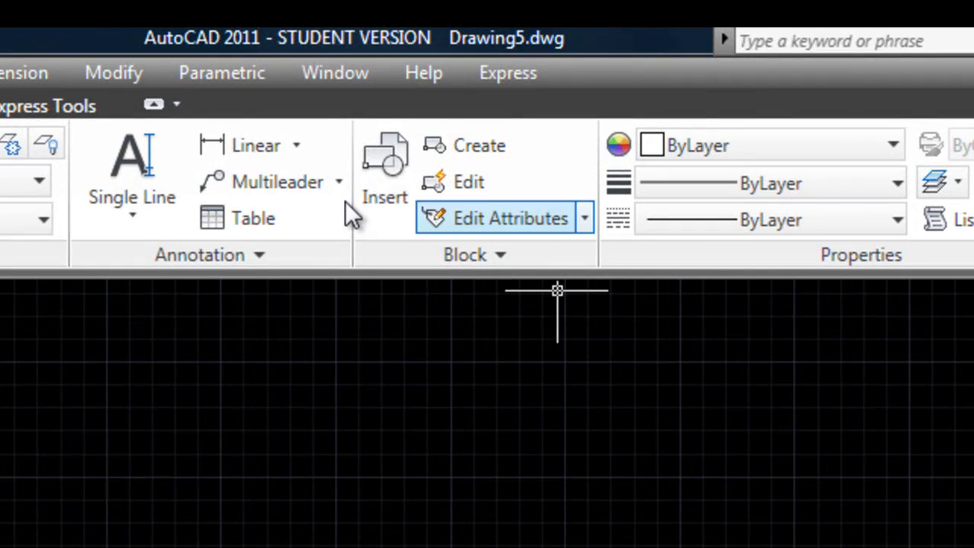
- Insert A4BORDER.dwg from the AutoCAD exercises folder as a block at 0,0,0 with scale 1 and rotation 0
left_click(390, 173)
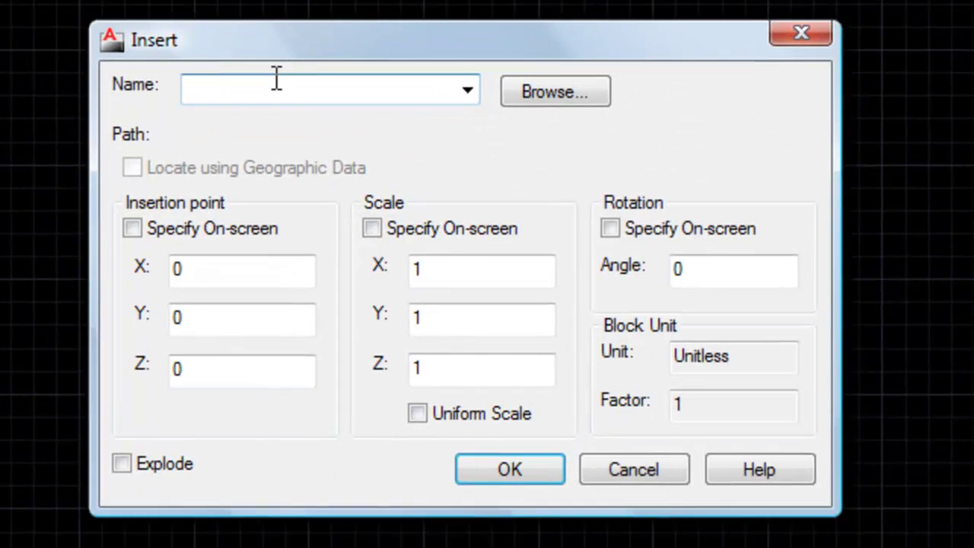
left_click(559, 95)
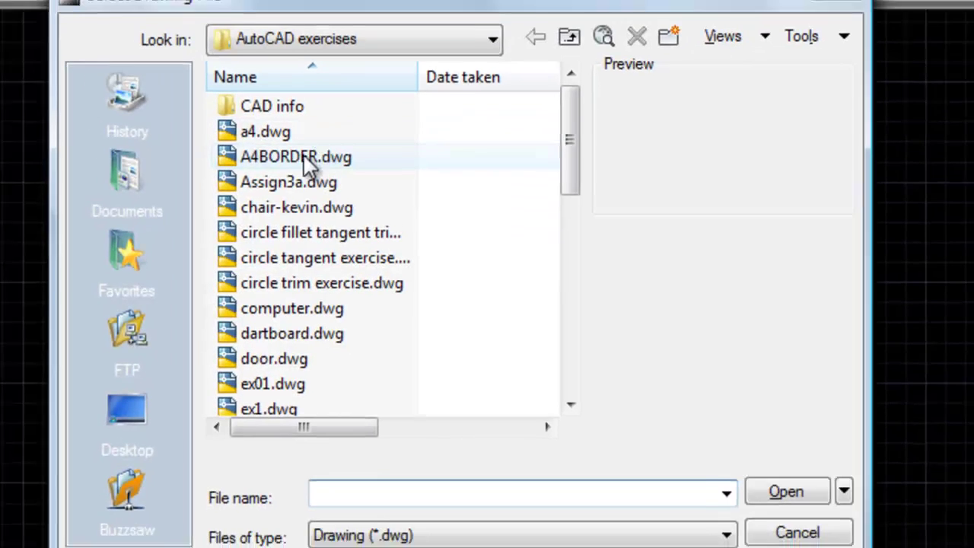
left_click(260, 152)
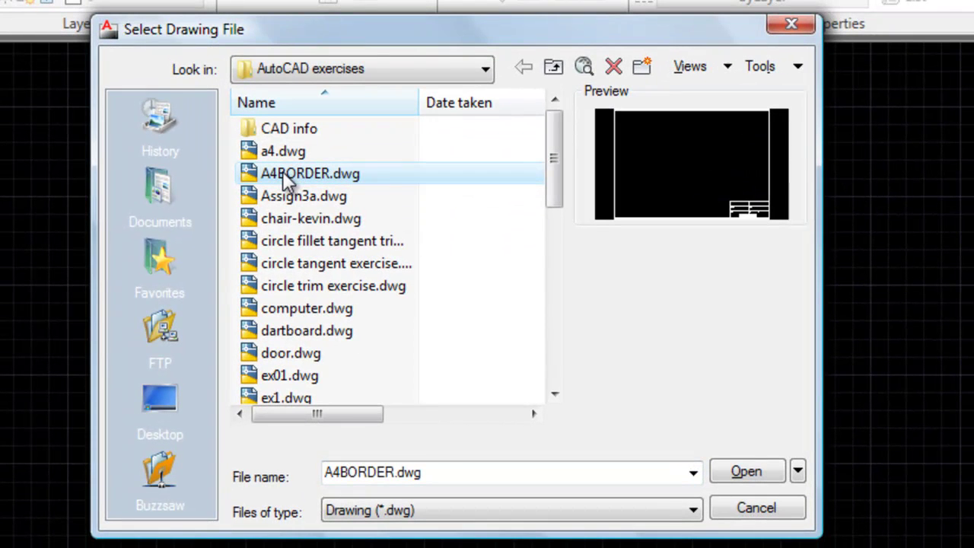
left_click(751, 472)
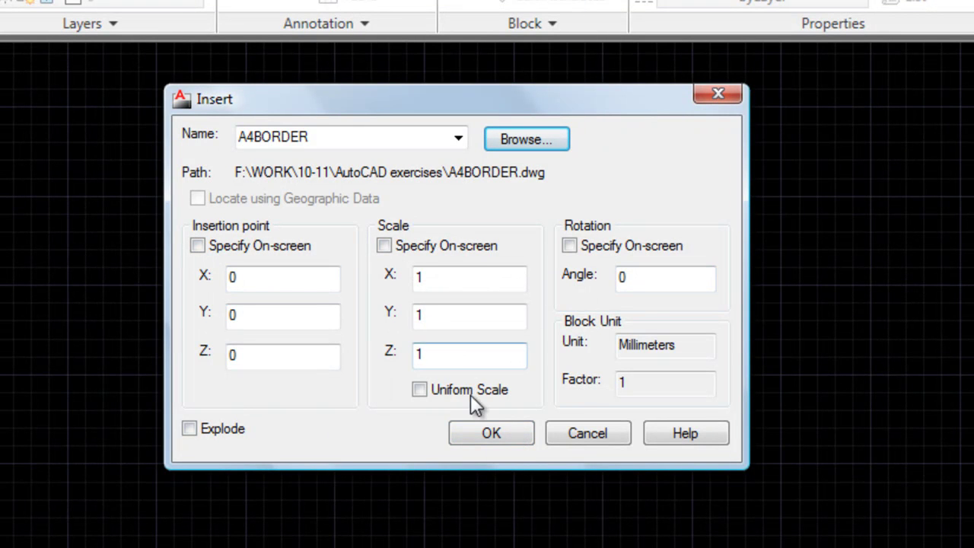
left_click(481, 432)
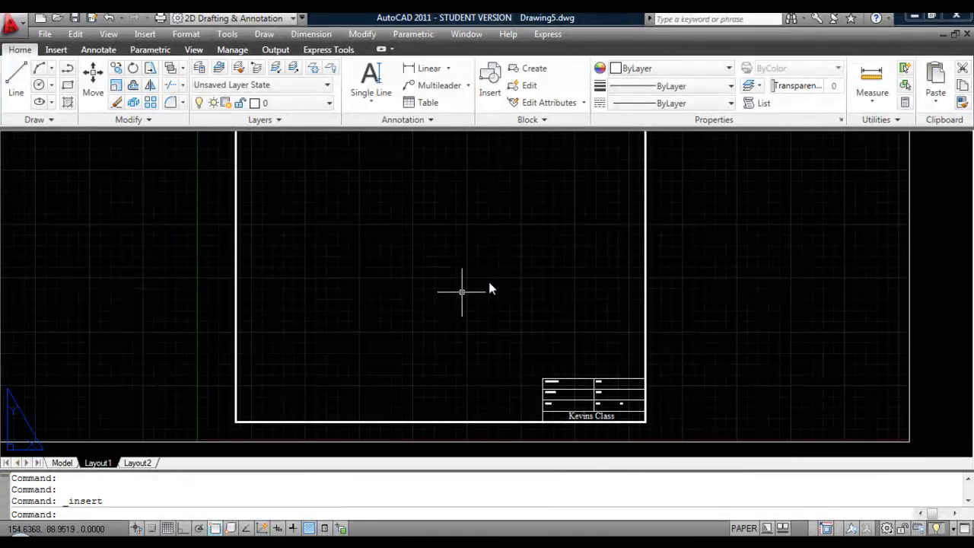
- Erase the default viewport around the A4 border on Layout1
scroll(490, 257, "down", 2)
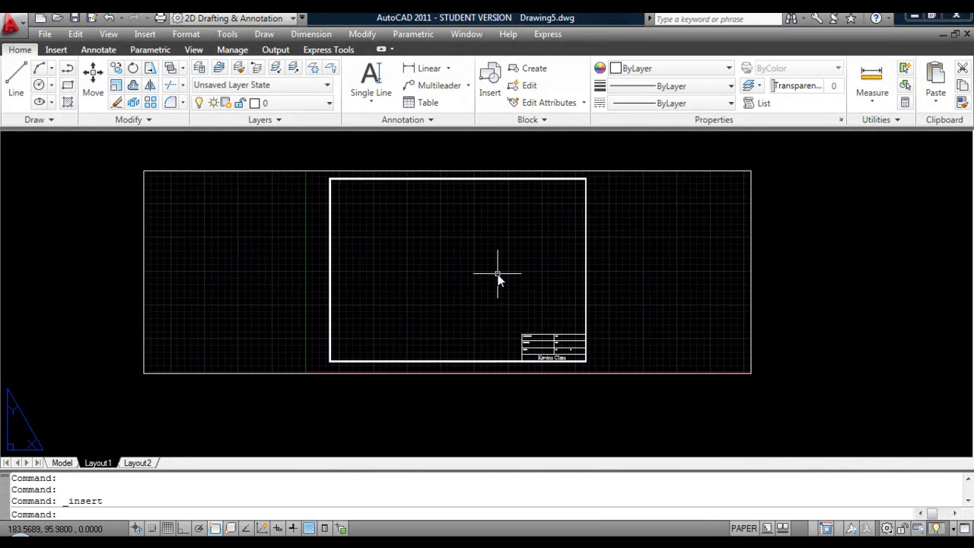
scroll(498, 275, "up", 2)
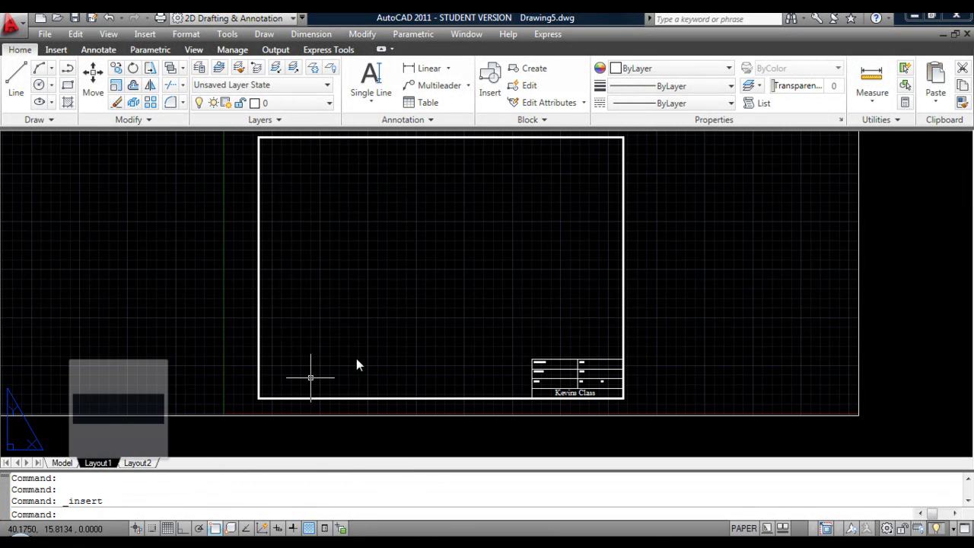
left_click(117, 102)
left_click(251, 437)
left_click(234, 411)
key("Return")
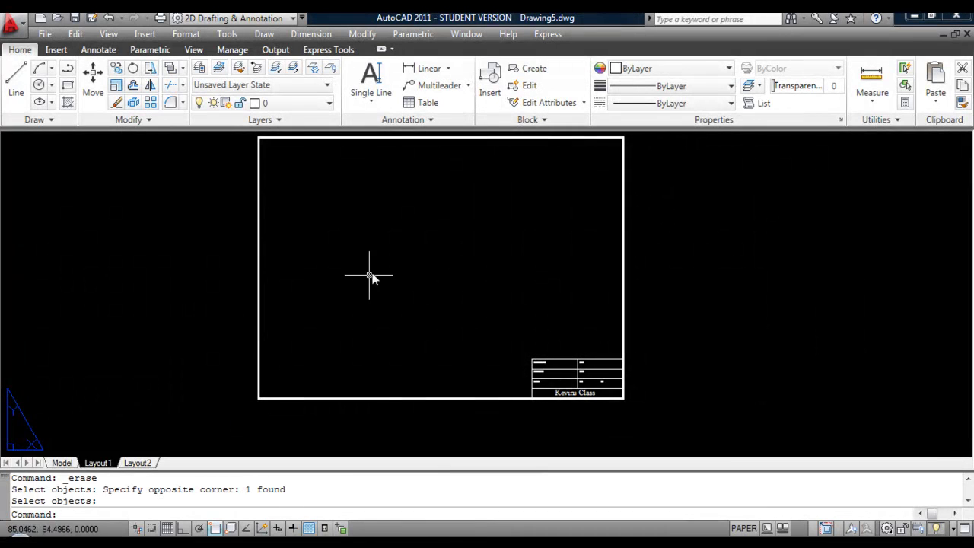
- Return to model space and create two new layers named walls and windows
left_click(64, 463)
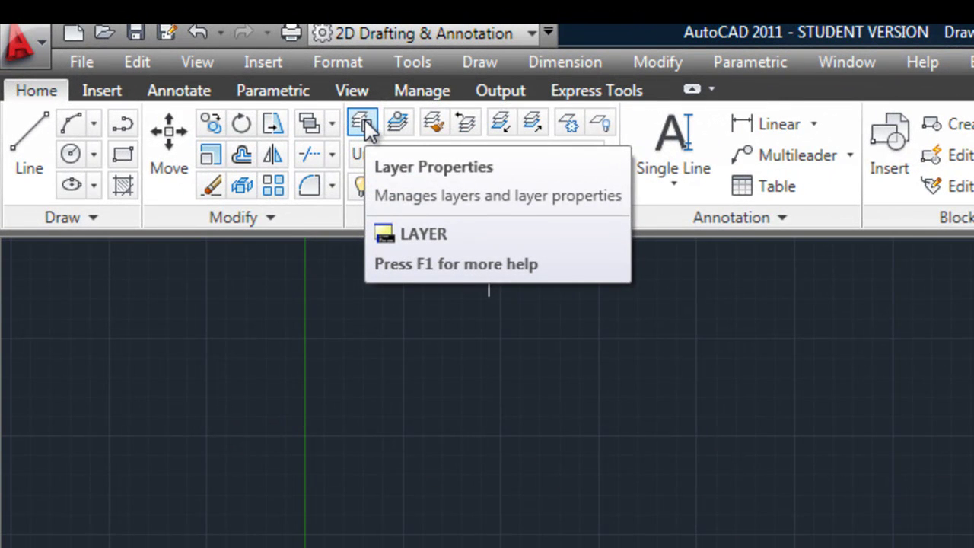
left_click(363, 126)
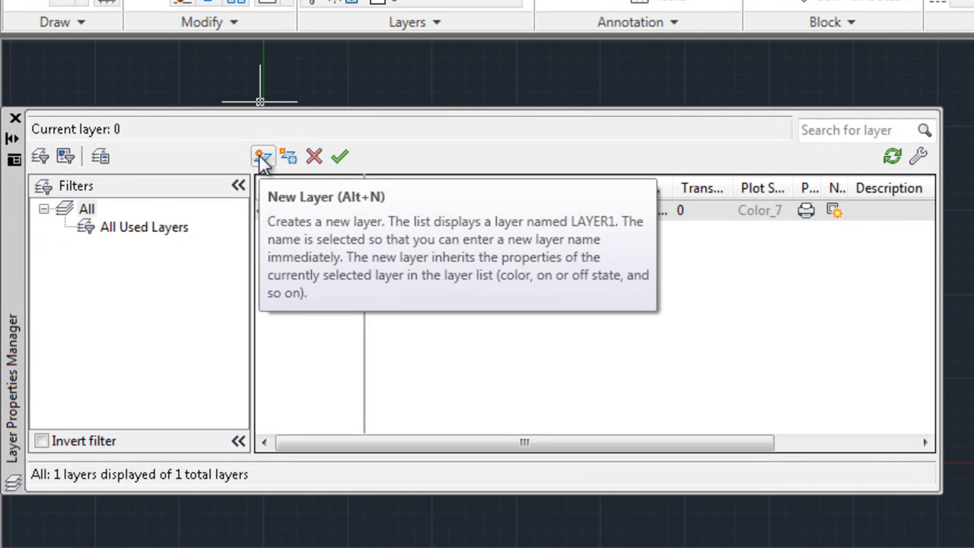
left_click(263, 157)
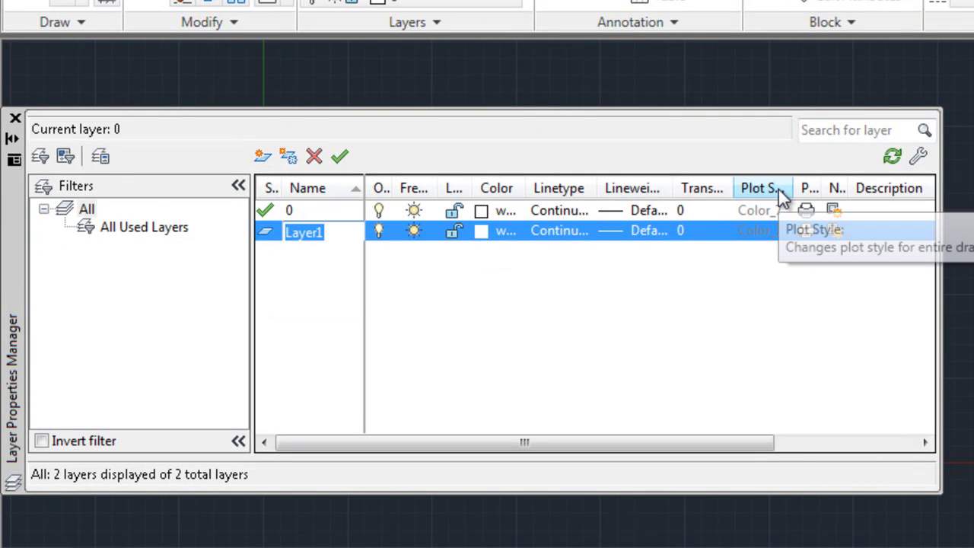
type("walls")
key("Return")
key("alt+n")
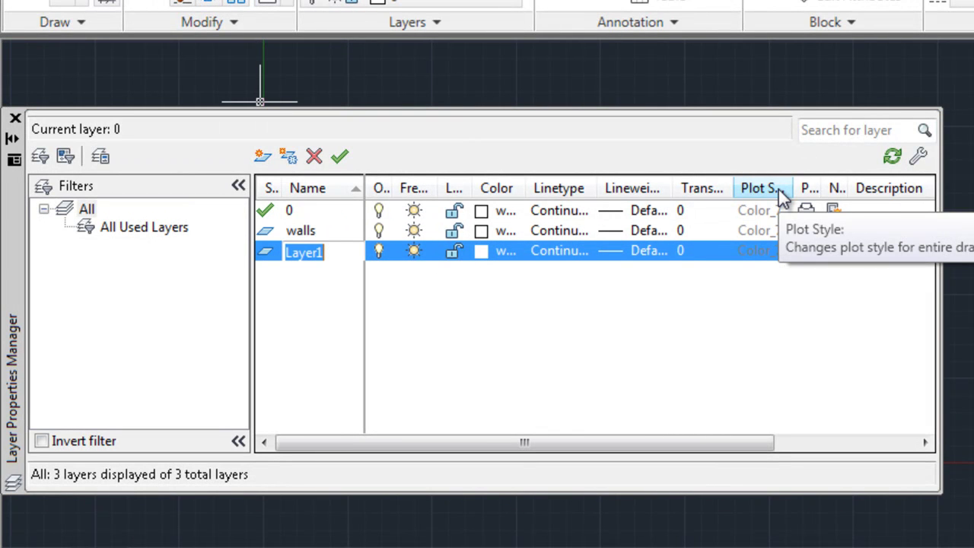
type("wi")
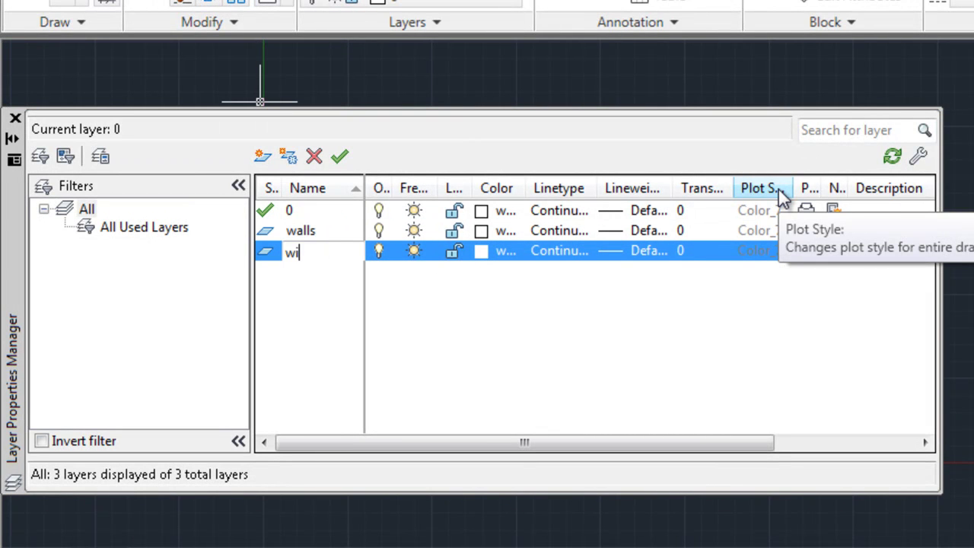
key("Return")
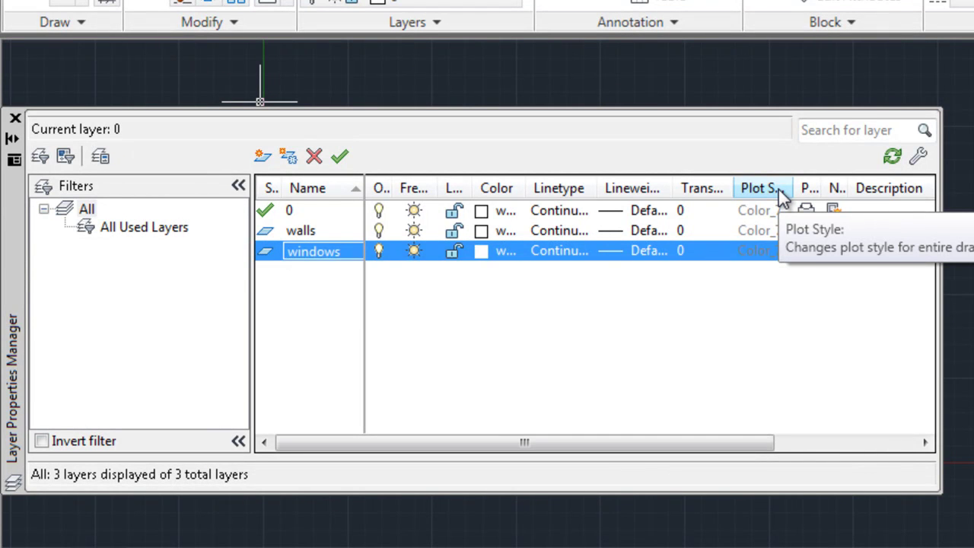
- Create two more layers named doors and dim
key("alt+n")
type("doors")
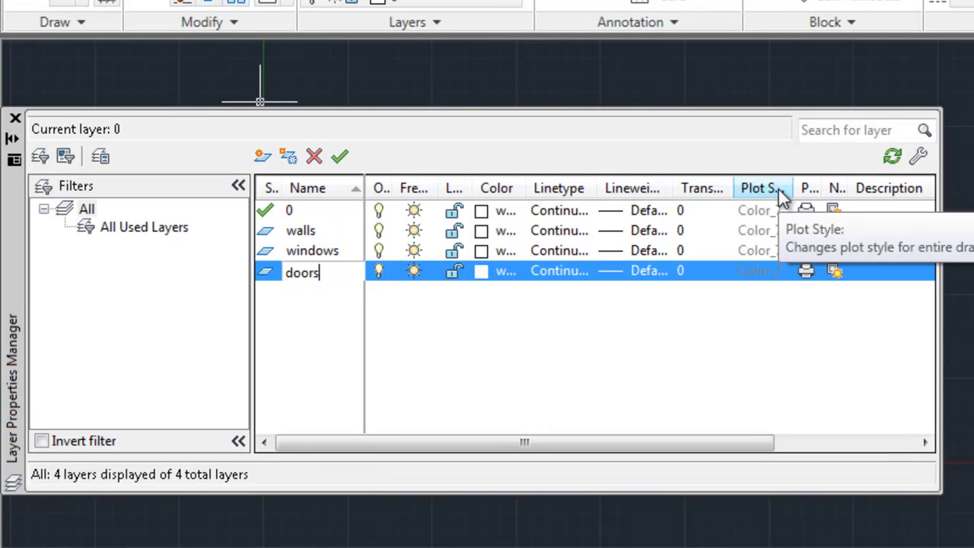
key("Return")
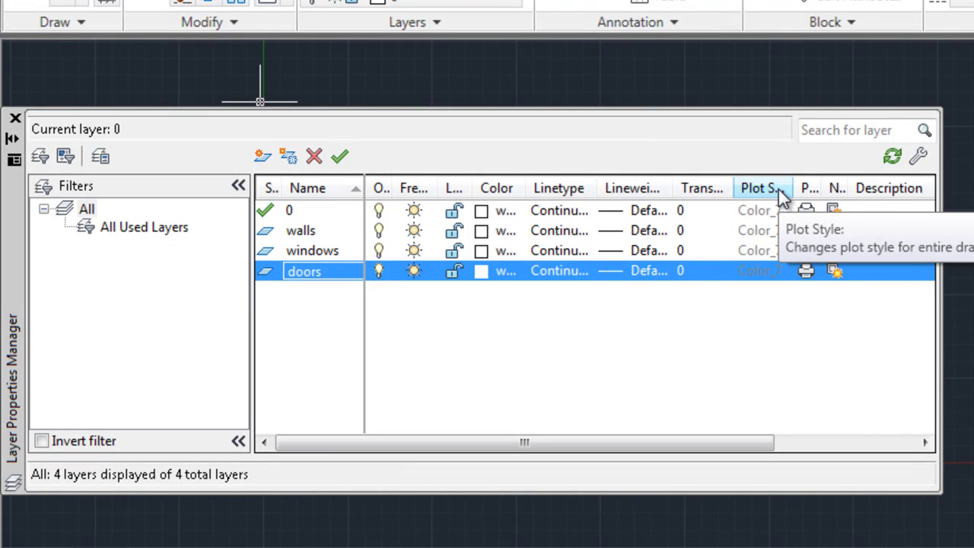
key("alt+n")
type("dim")
key("Return")
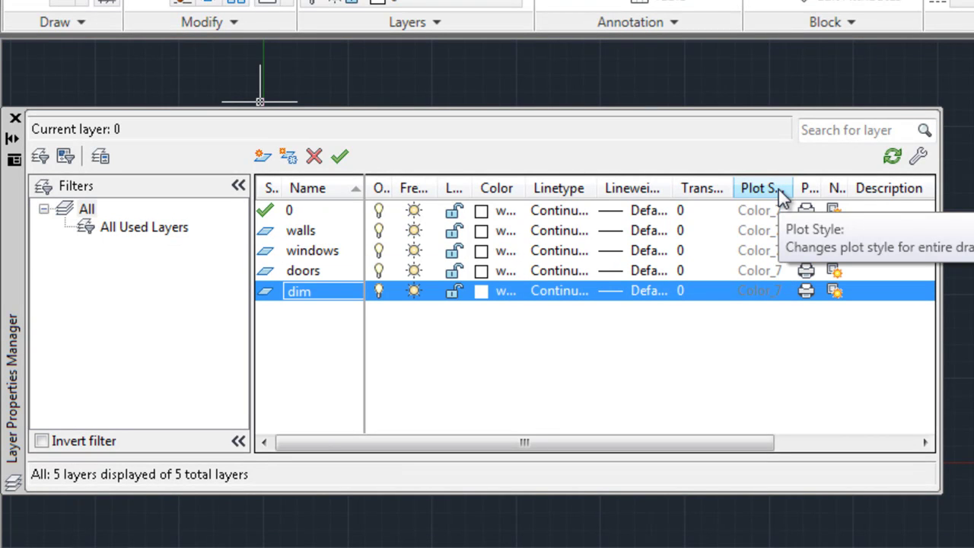
- Add the layers text and vports to the layer list
key("alt+n")
type("te")
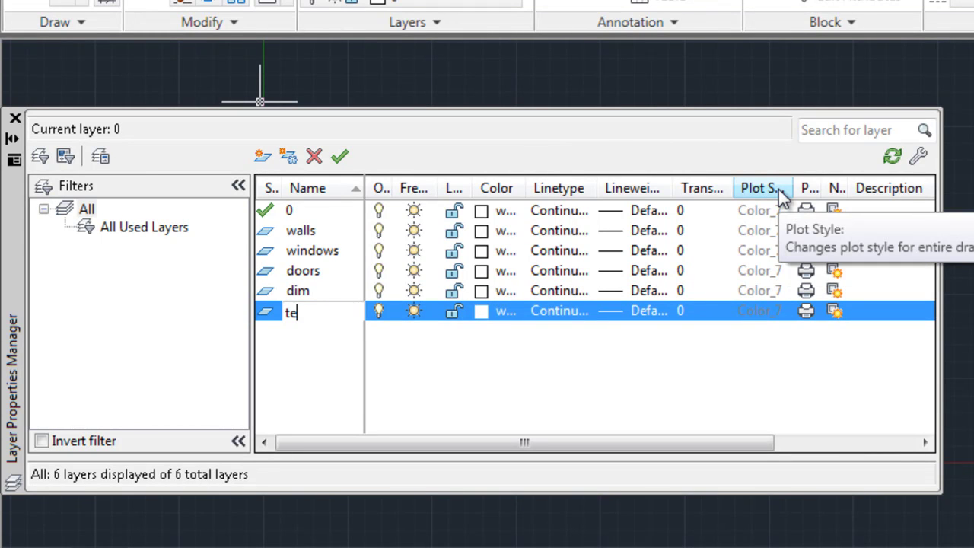
type("xt")
key("Return")
key("alt+n")
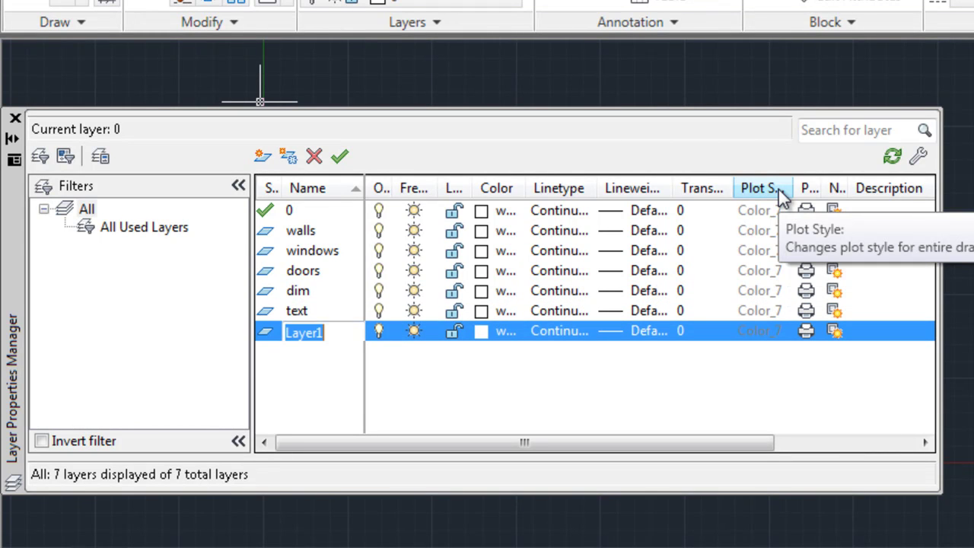
type("vp")
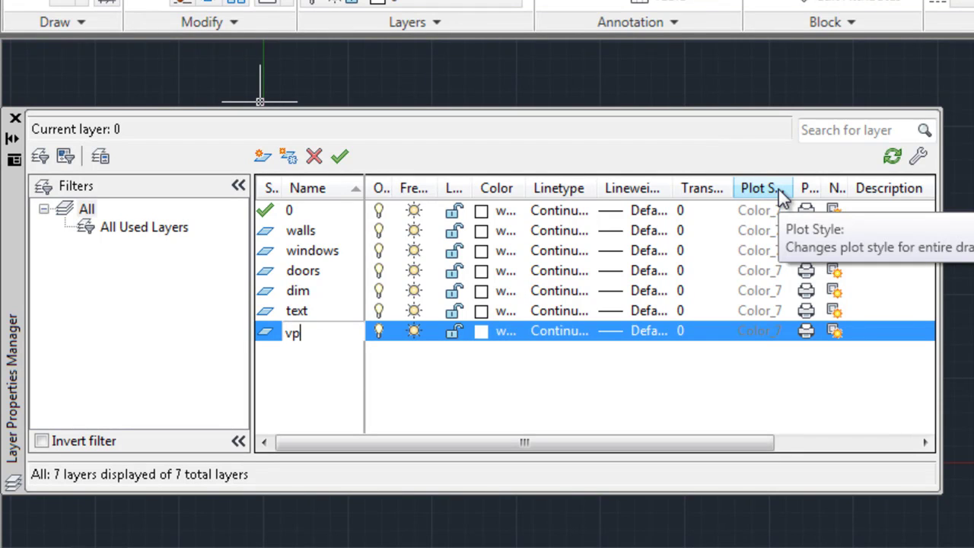
type("orts")
key("Return")
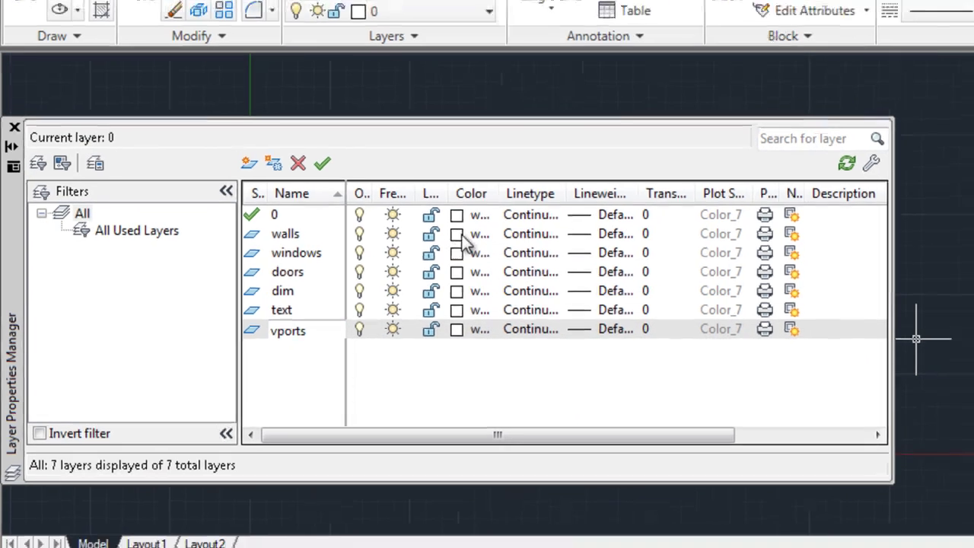
- Set the walls layer's colour to green and the windows layer's colour to magenta
left_click(502, 230)
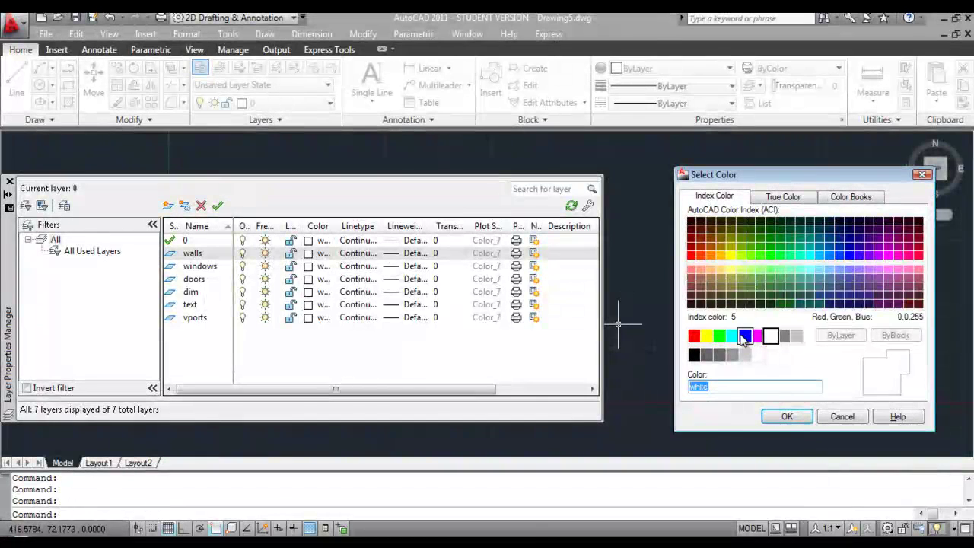
left_click(720, 336)
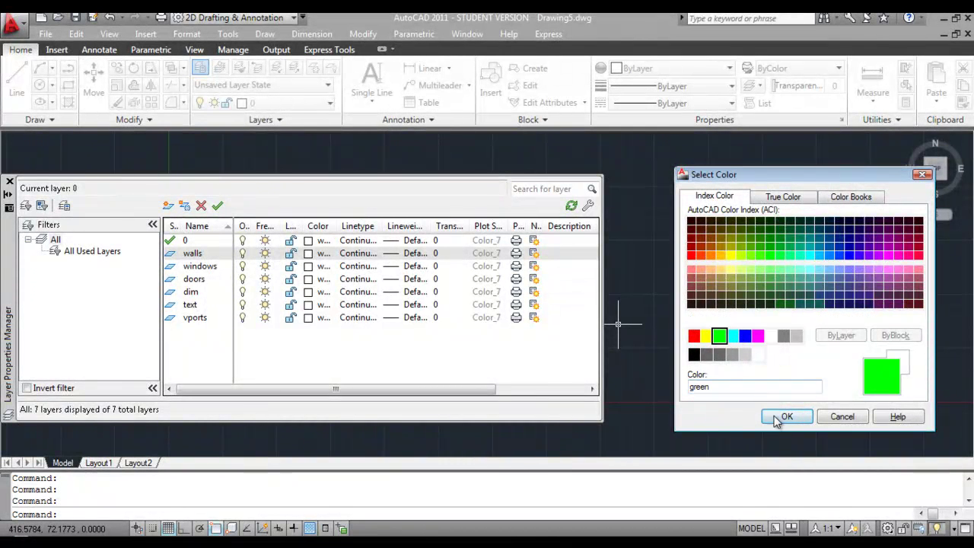
left_click(787, 416)
left_click(307, 266)
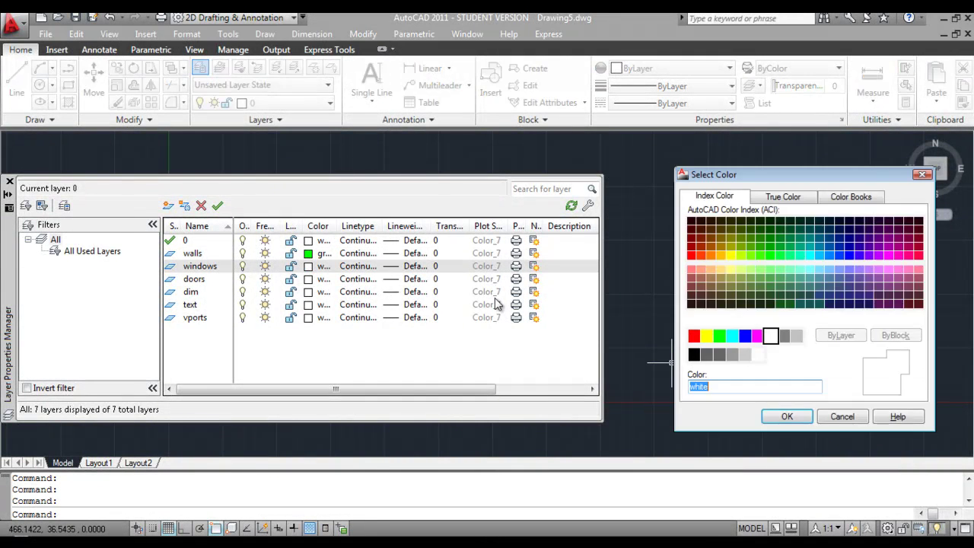
left_click(758, 336)
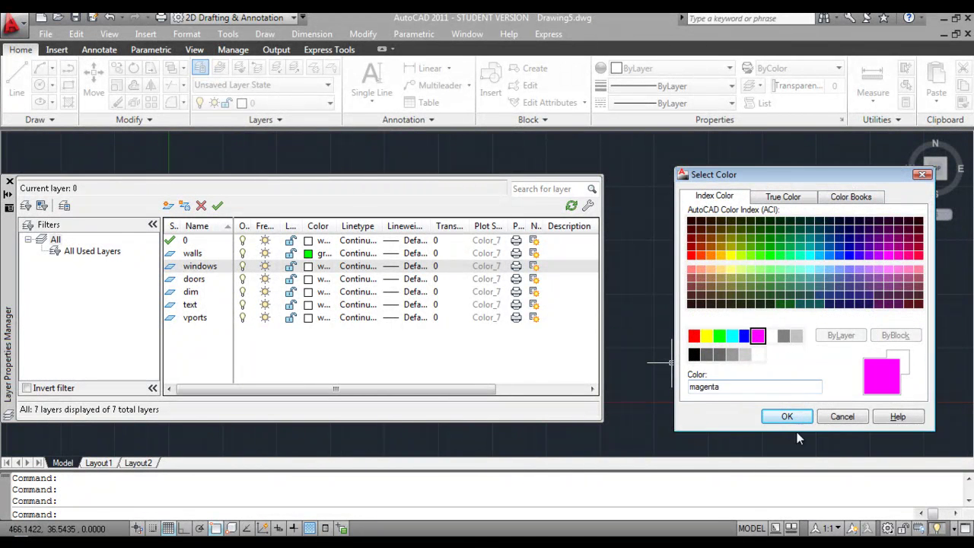
left_click(787, 416)
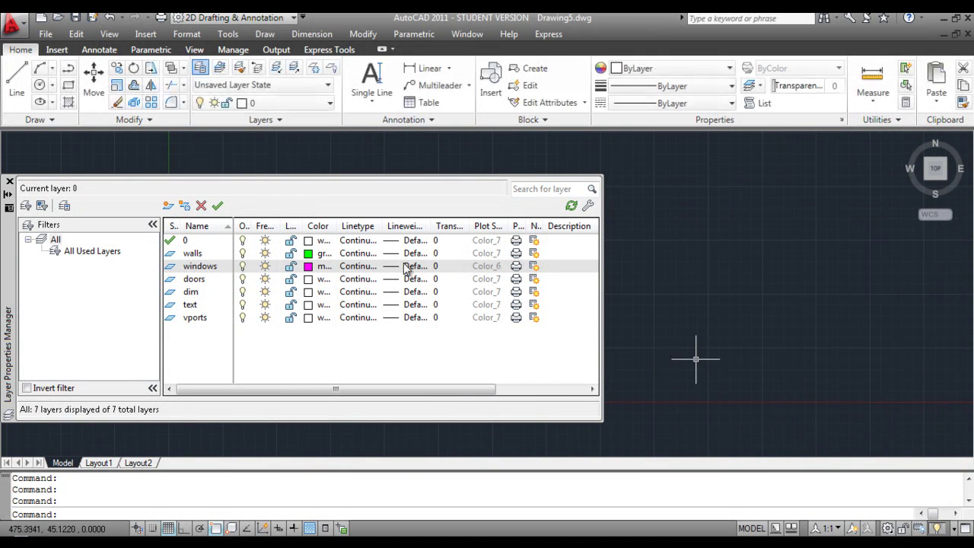
- Set the doors layer's colour to blue and the dim layer's colour to red
left_click(318, 279)
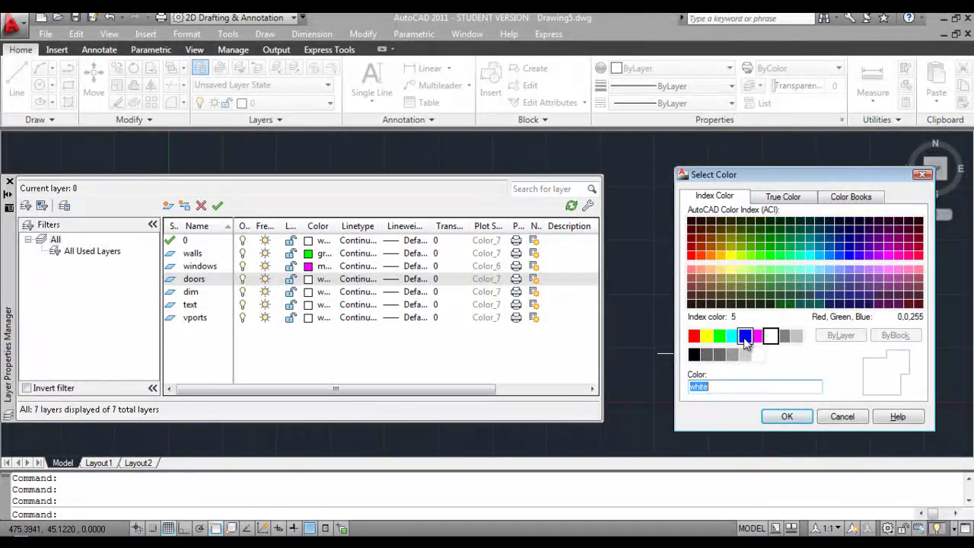
left_click(746, 336)
left_click(786, 416)
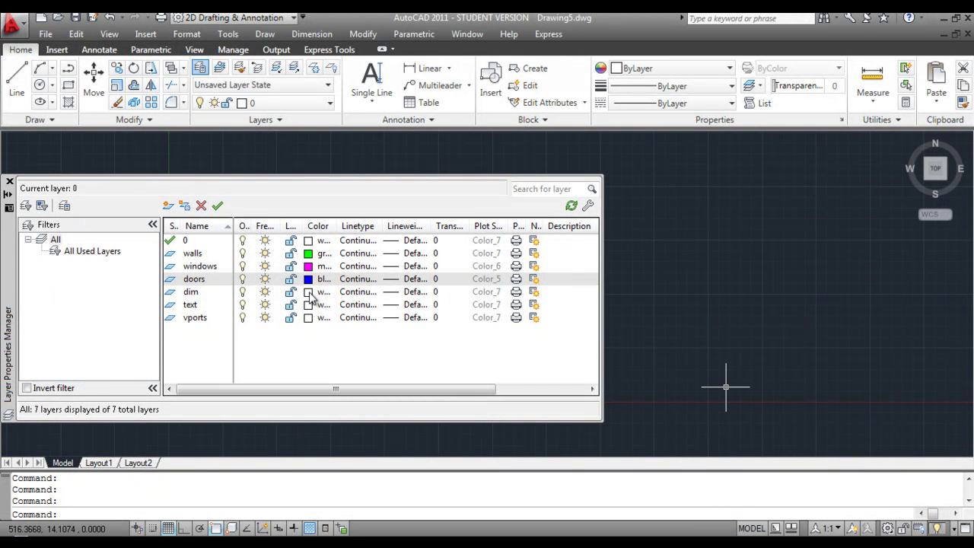
left_click(308, 293)
left_click(694, 335)
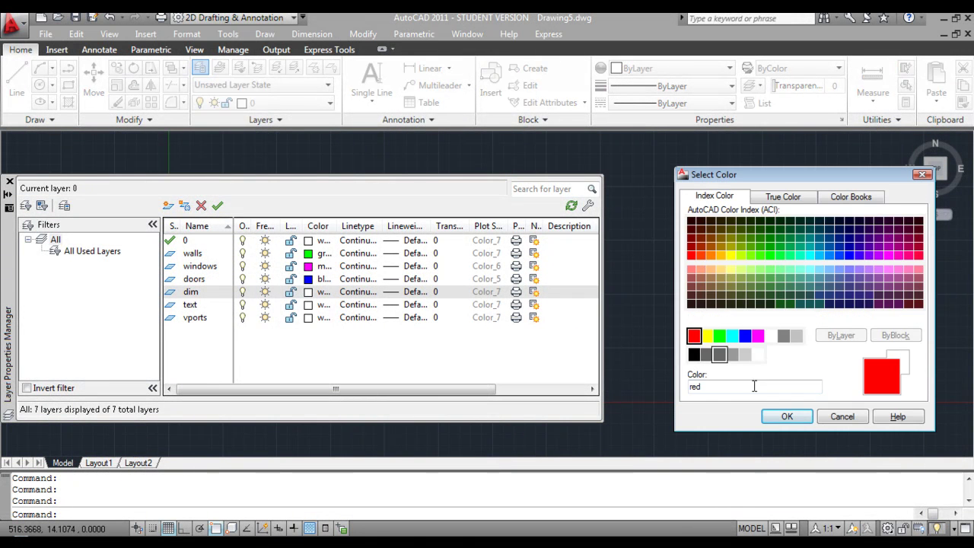
left_click(803, 417)
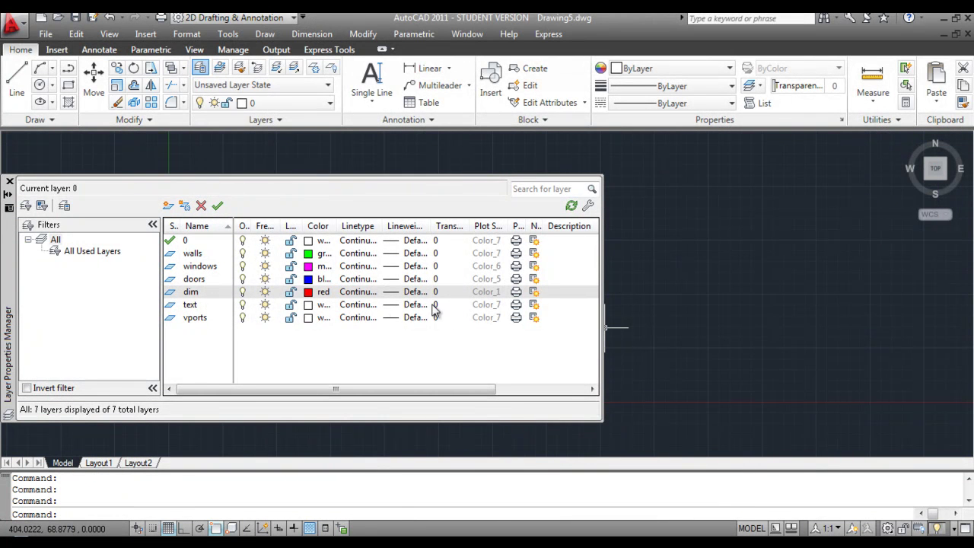
- Set the vports layer's colour to yellow, make that layer non-plotting, and close the layer manager
left_click(309, 318)
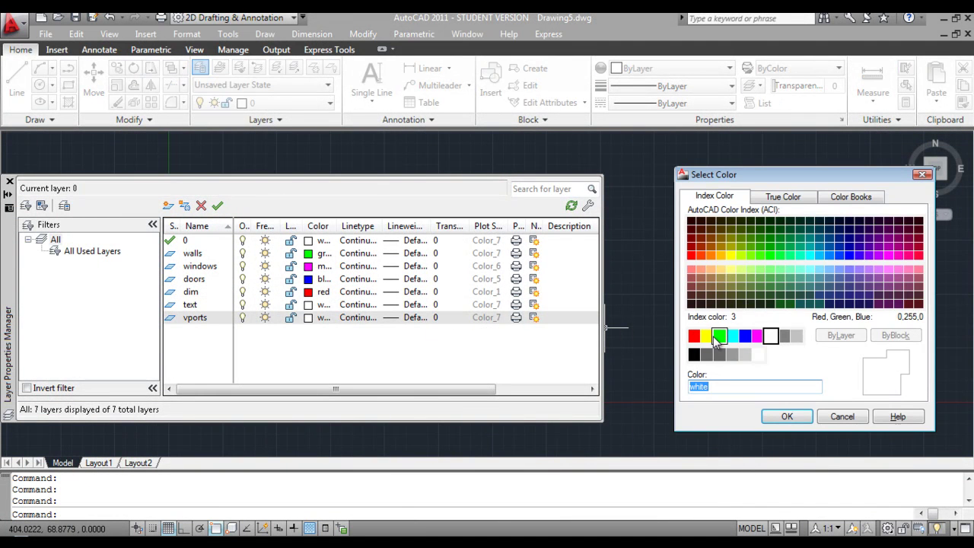
left_click(706, 336)
left_click(787, 416)
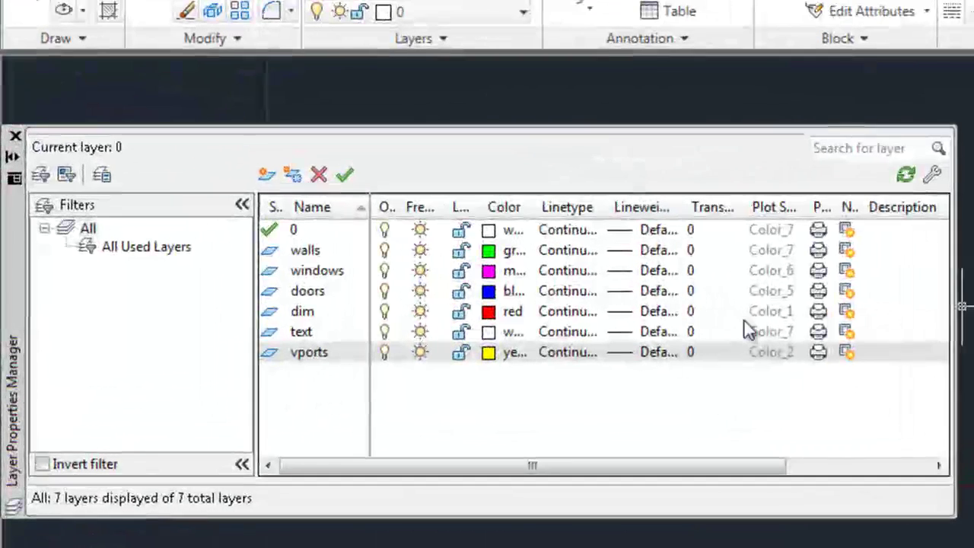
left_click(819, 353)
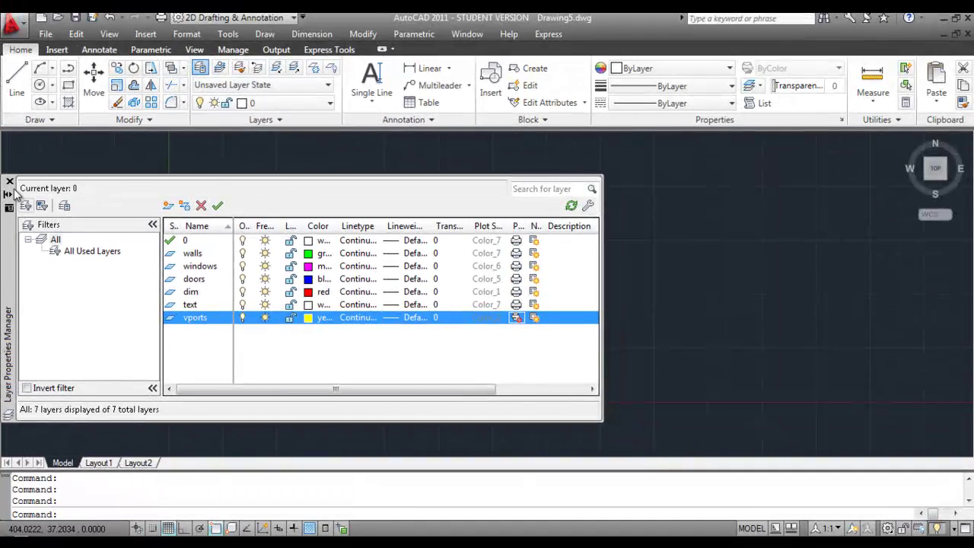
left_click(9, 182)
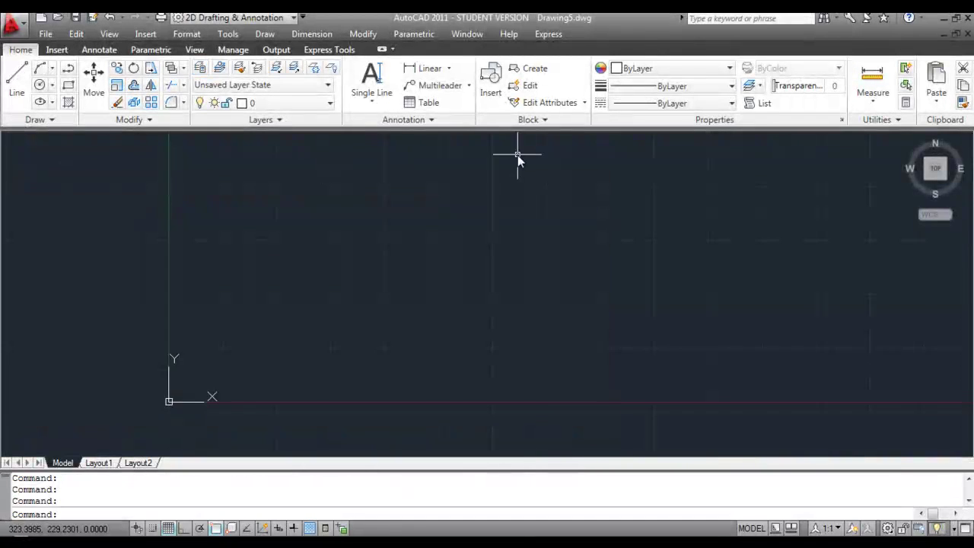
- Inspect the border and title block in Layout1 and return to model space
scroll(377, 244, "down", 3)
scroll(377, 245, "up", 1)
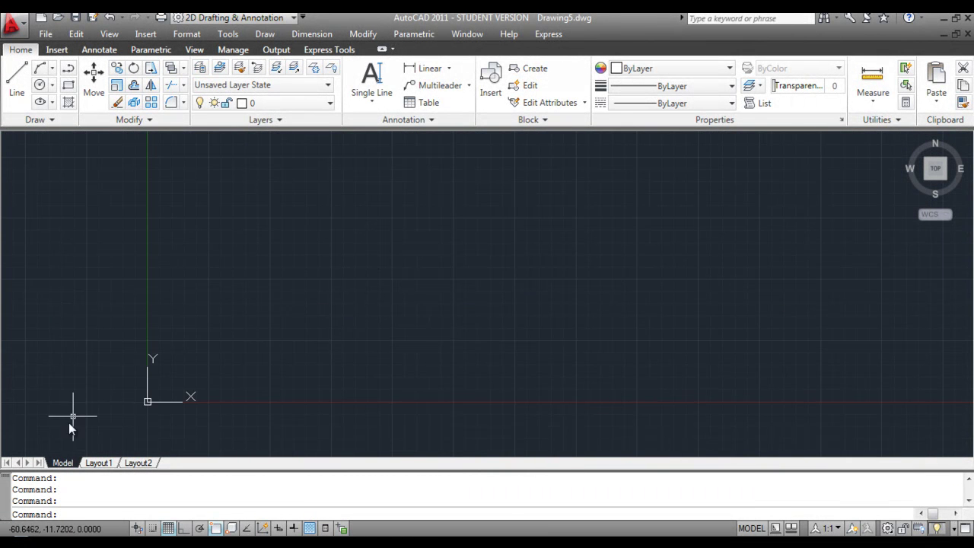
left_click(99, 463)
middle_click_drag(397, 308, 308, 329)
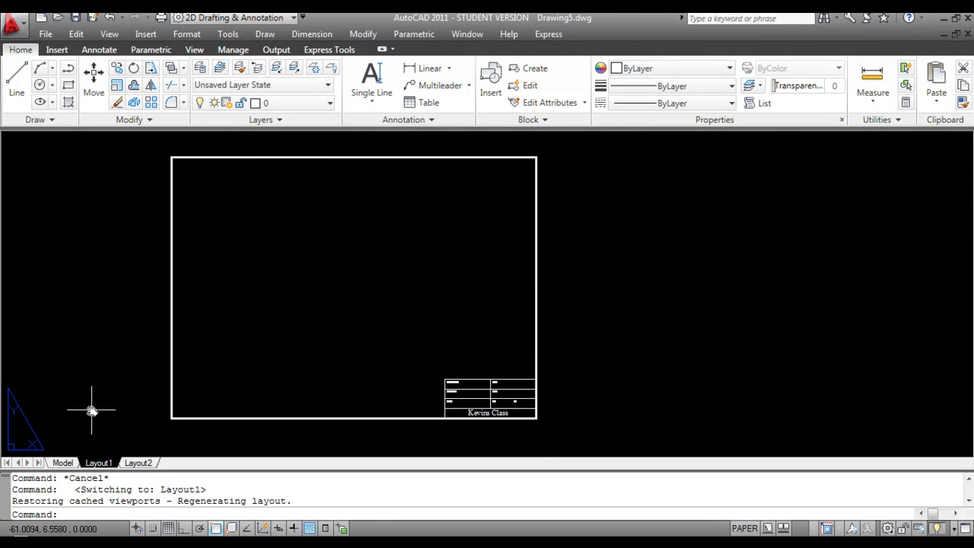
left_click(63, 463)
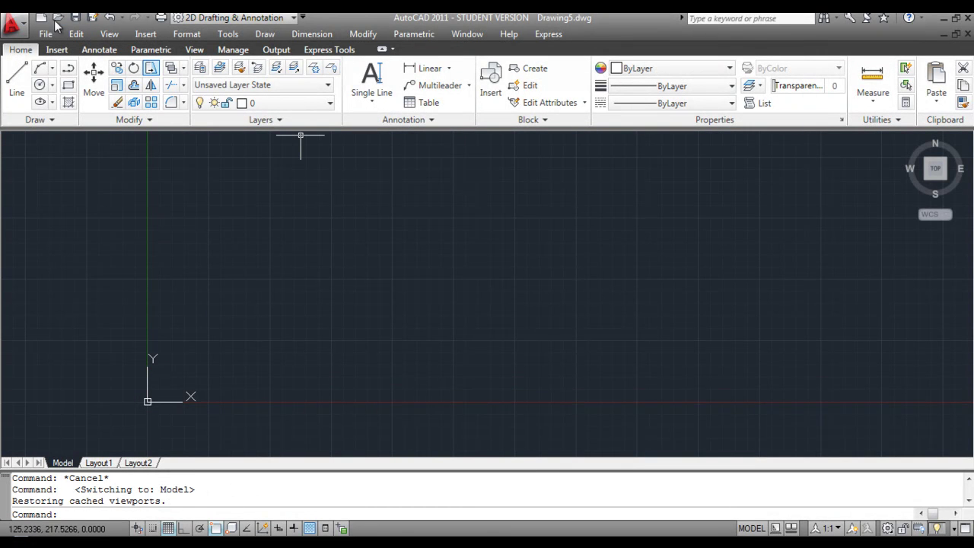
- Start saving the drawing as an AutoCAD Drawing Template (*.dwt) with the K PASSPORT (F:) drive as destination
left_click(24, 31)
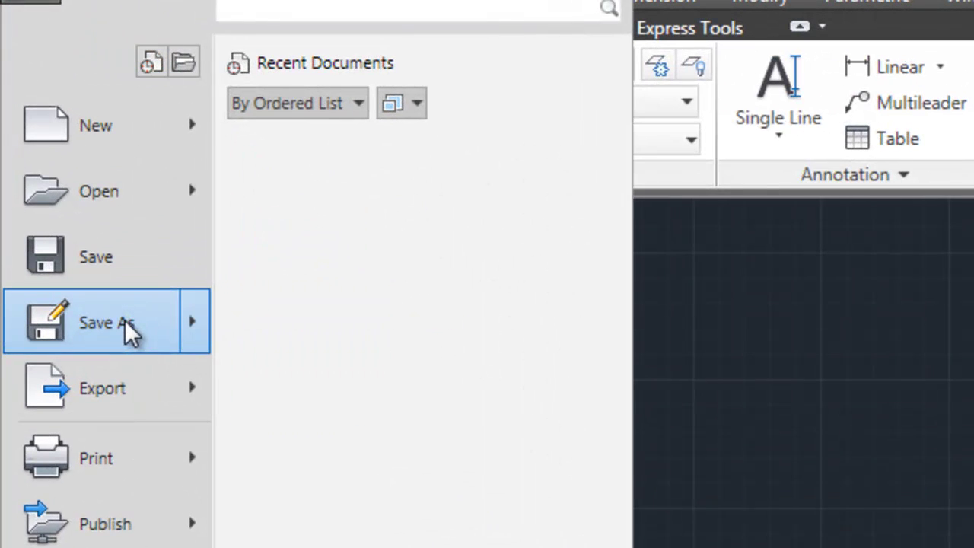
left_click(128, 327)
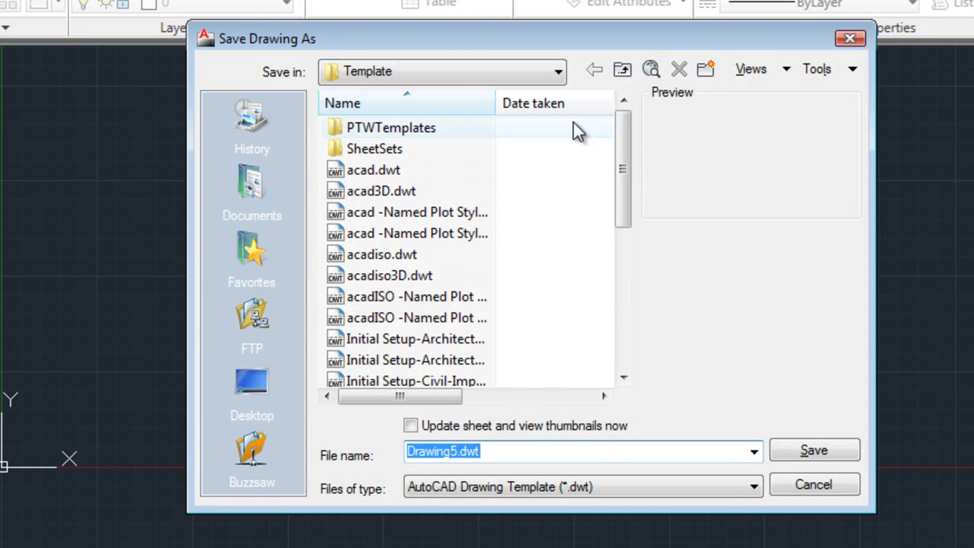
left_click(560, 72)
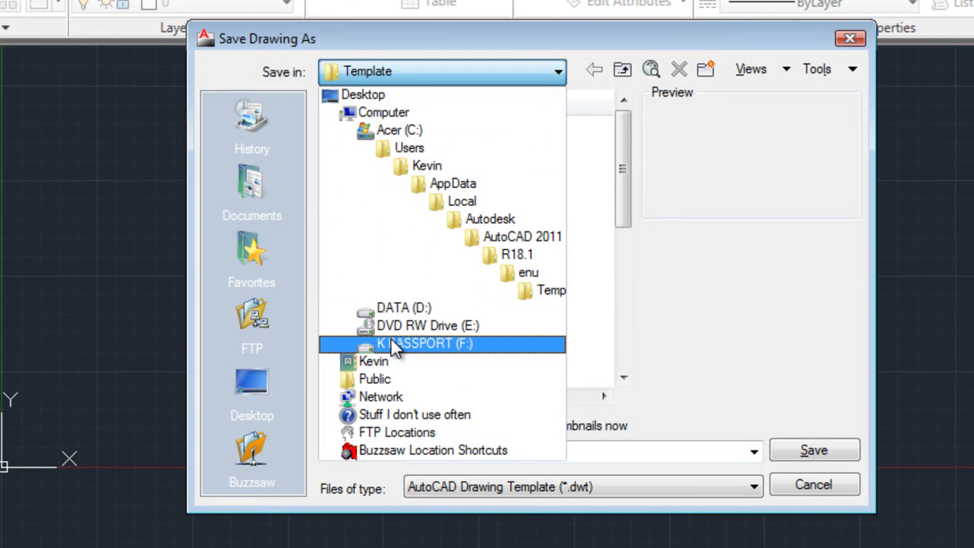
left_click(435, 347)
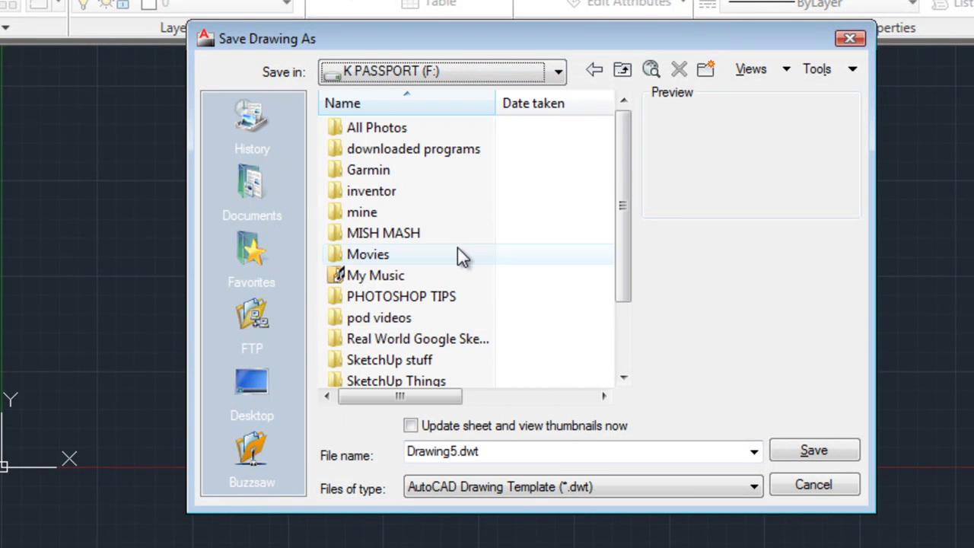
- Name the template file "a4 template" and save it, keeping the default description and metric measurement
left_click(491, 453)
double_click(492, 452)
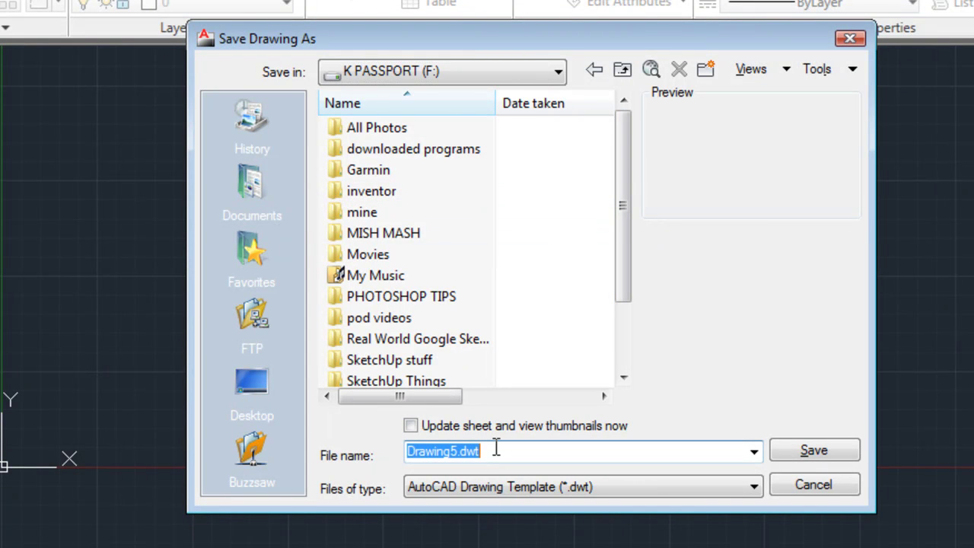
type("a4")
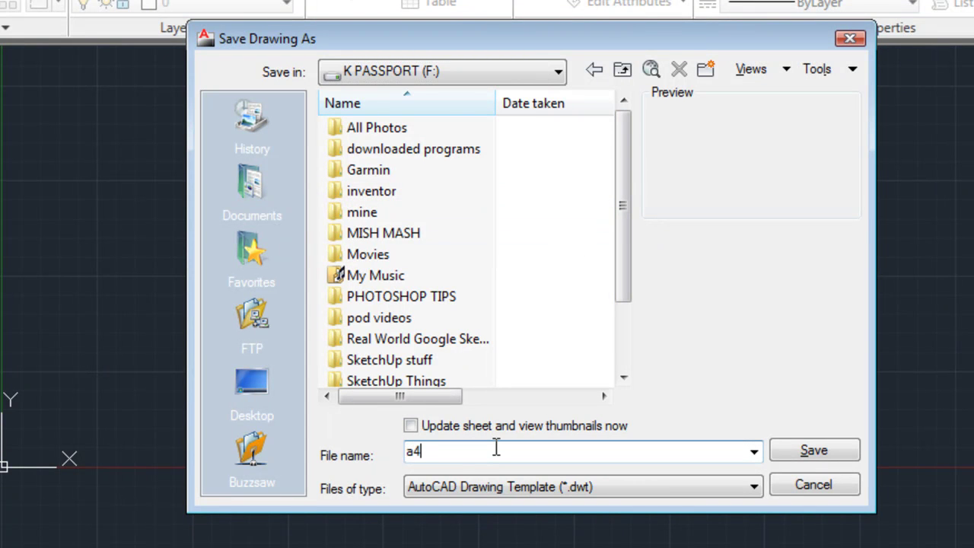
type(" template")
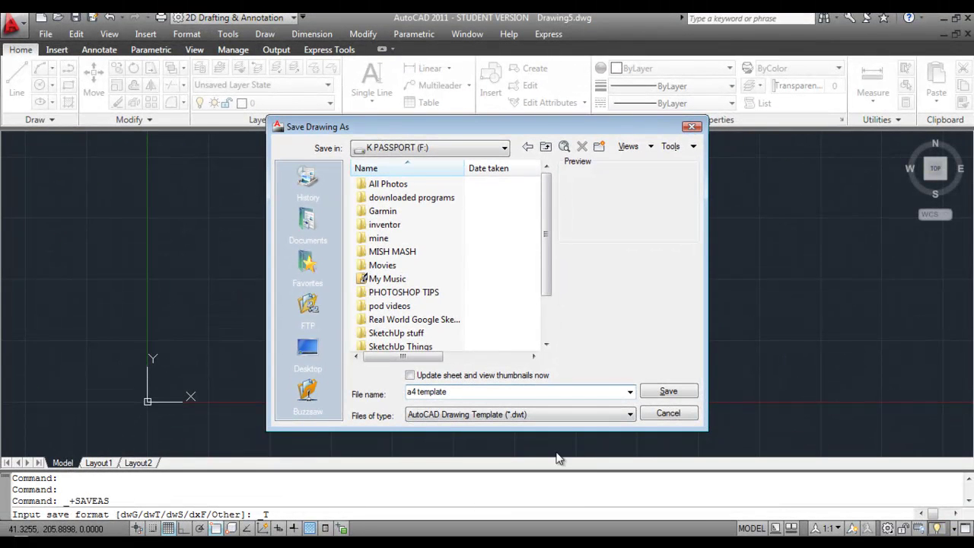
left_click(668, 391)
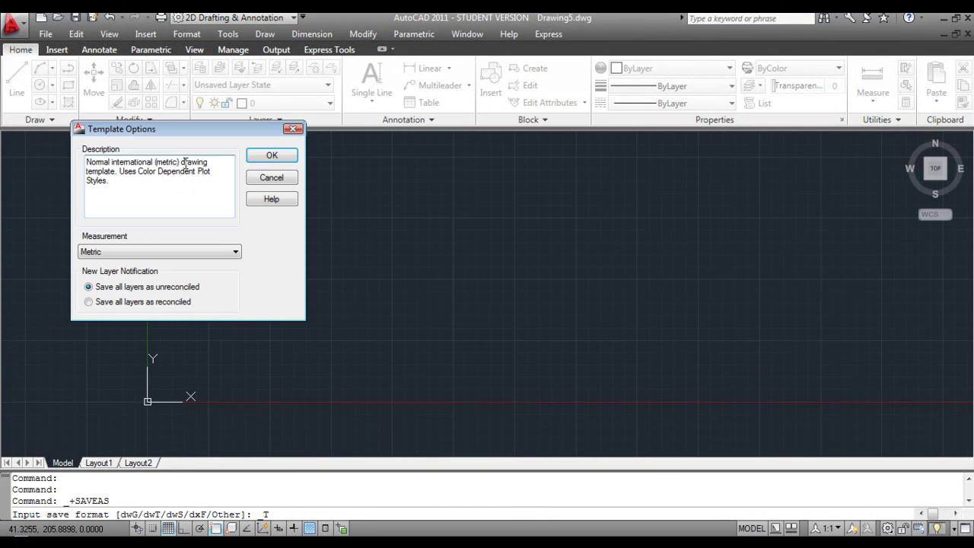
left_click(273, 156)
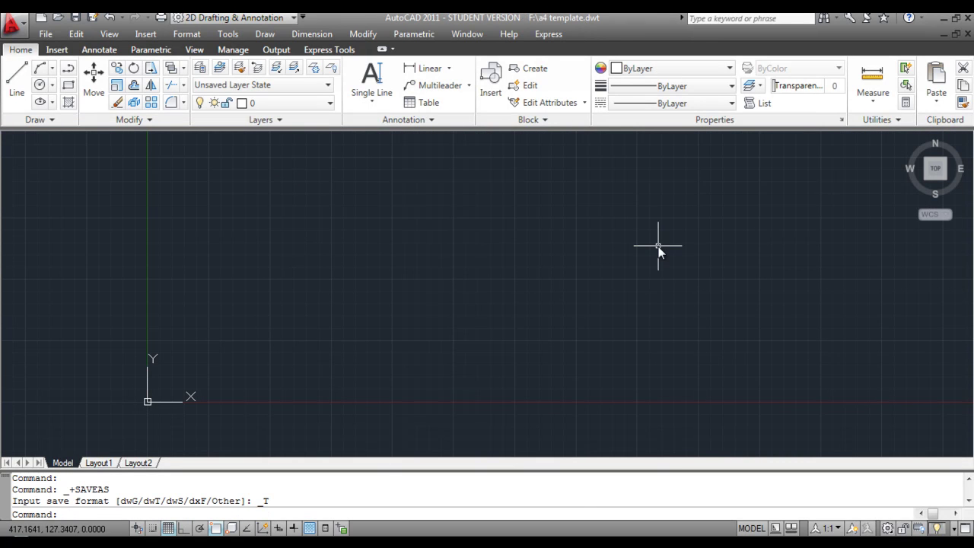
- Close the template file and start a new drawing based on a4 template.dwt from the K PASSPORT (F:) drive
left_click(967, 34)
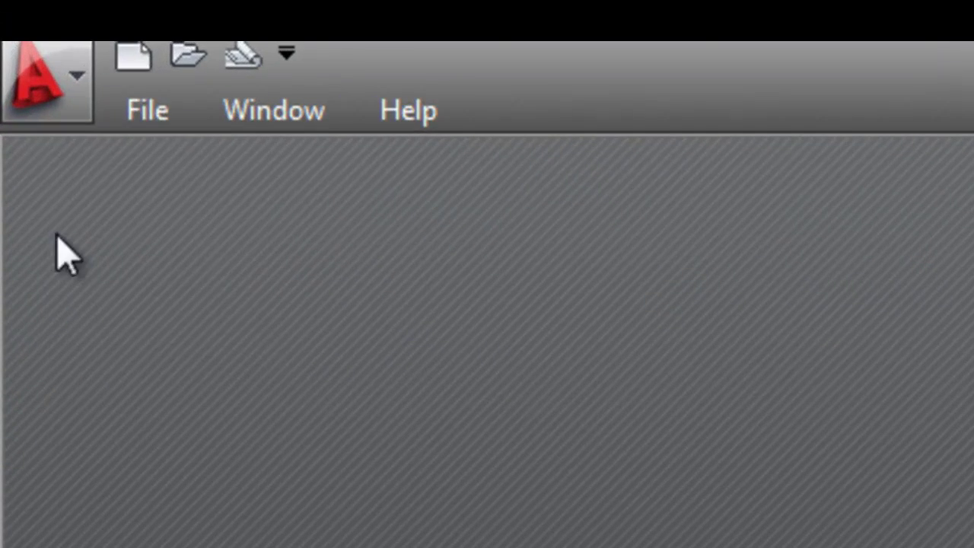
left_click(135, 60)
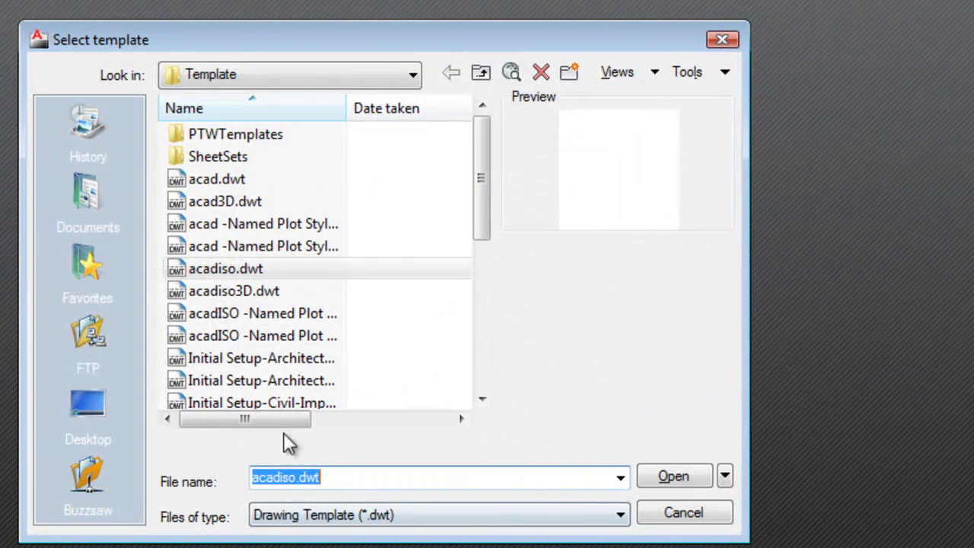
left_click(413, 76)
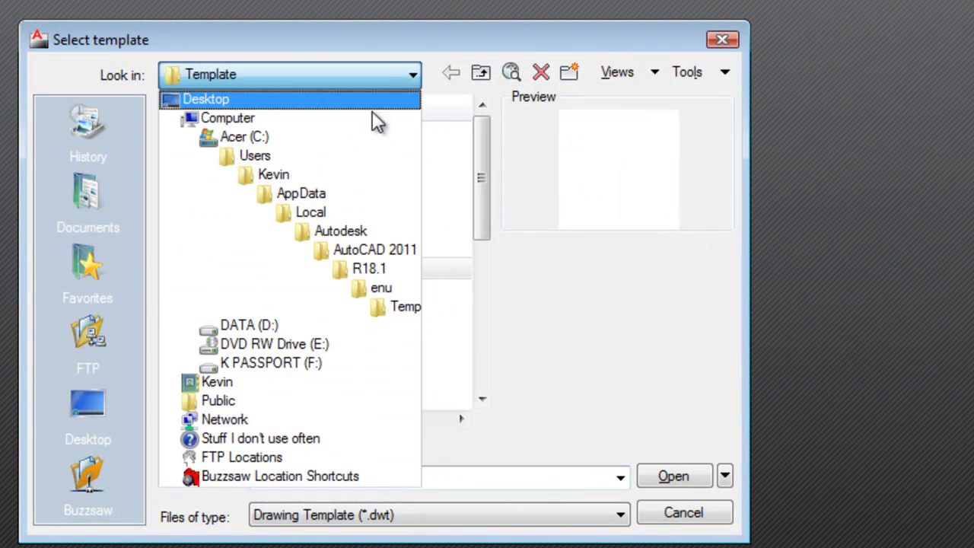
left_click(301, 355)
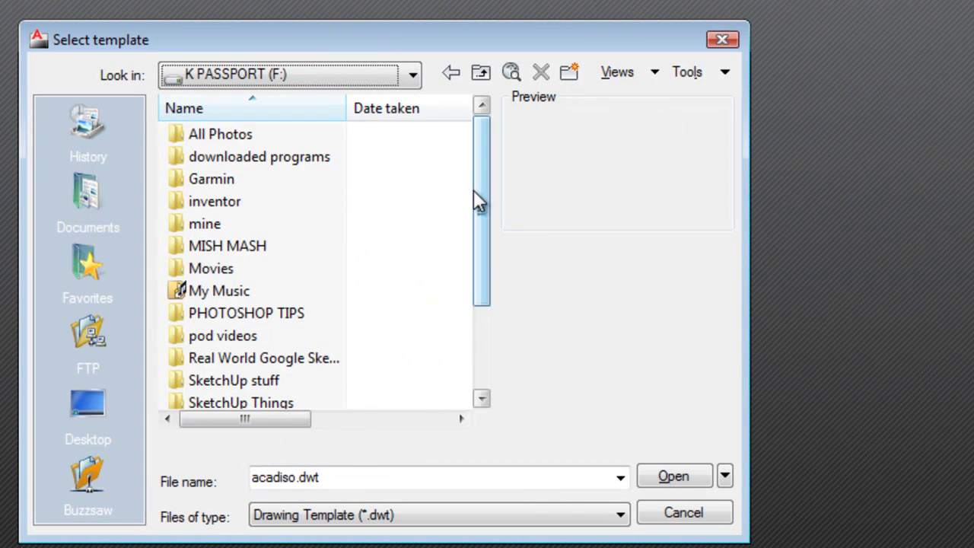
left_click_drag(474, 199, 490, 320)
left_click(242, 380)
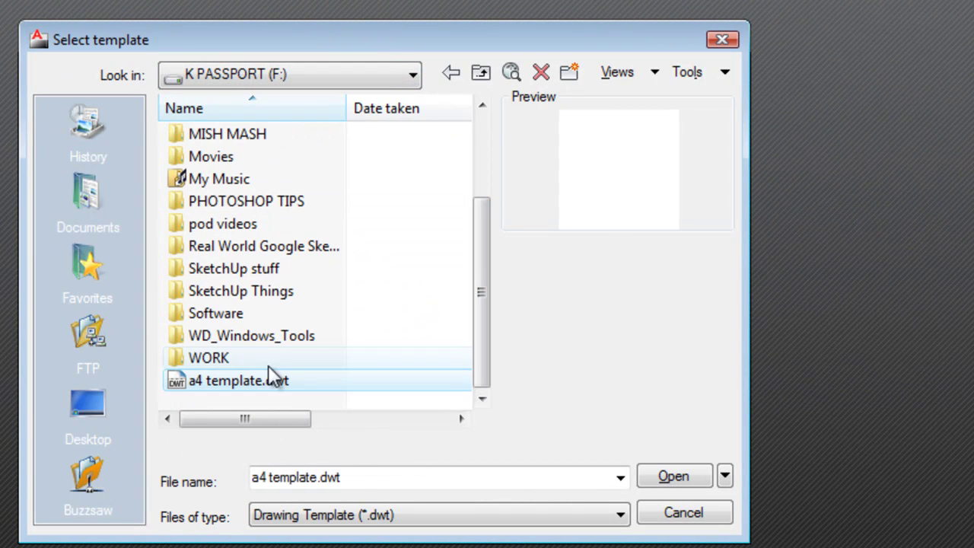
left_click(673, 477)
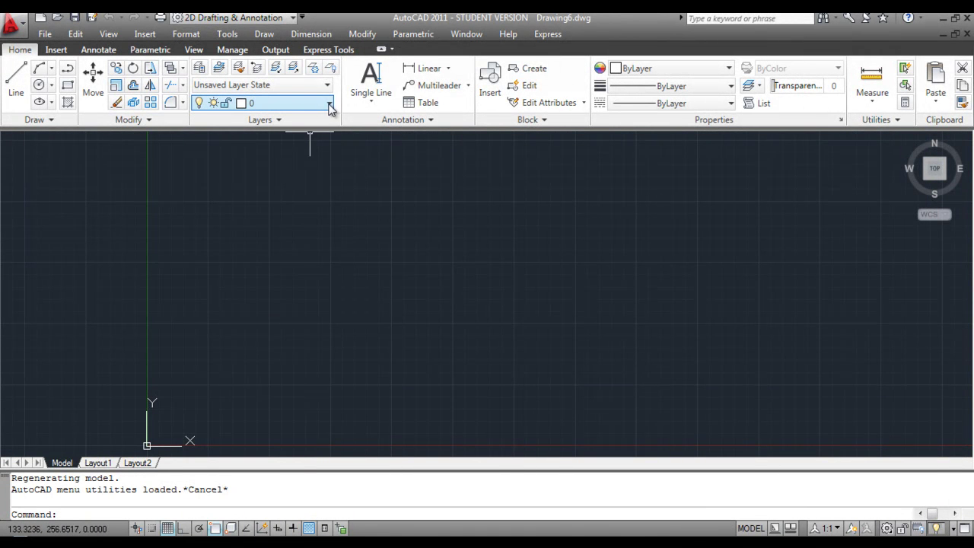
- Examine the new drawing's layer list and the border with title block in Layout1
left_click(330, 104)
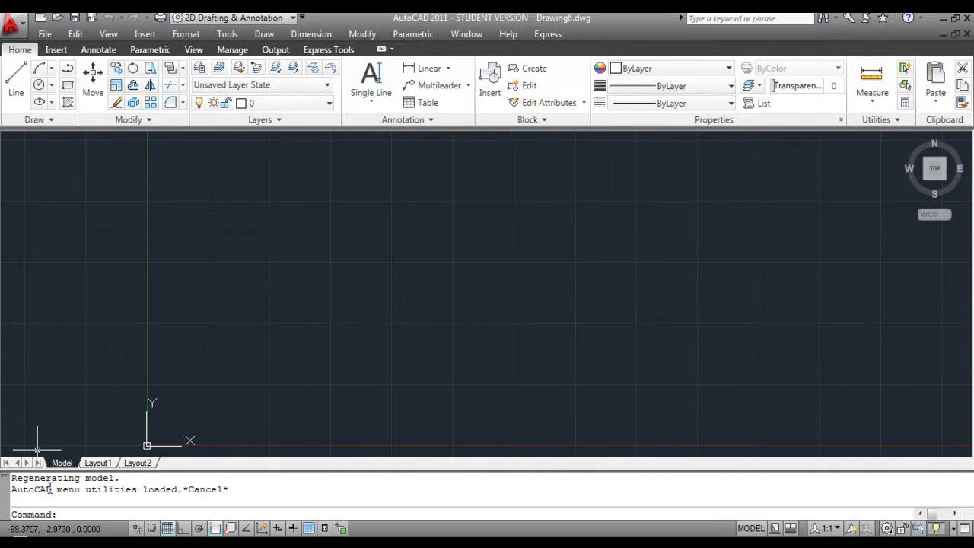
left_click(97, 464)
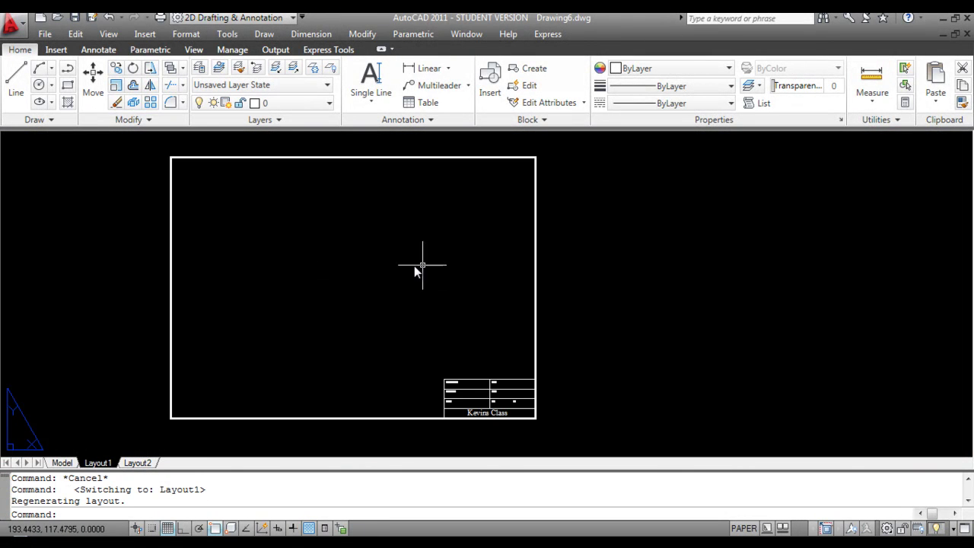